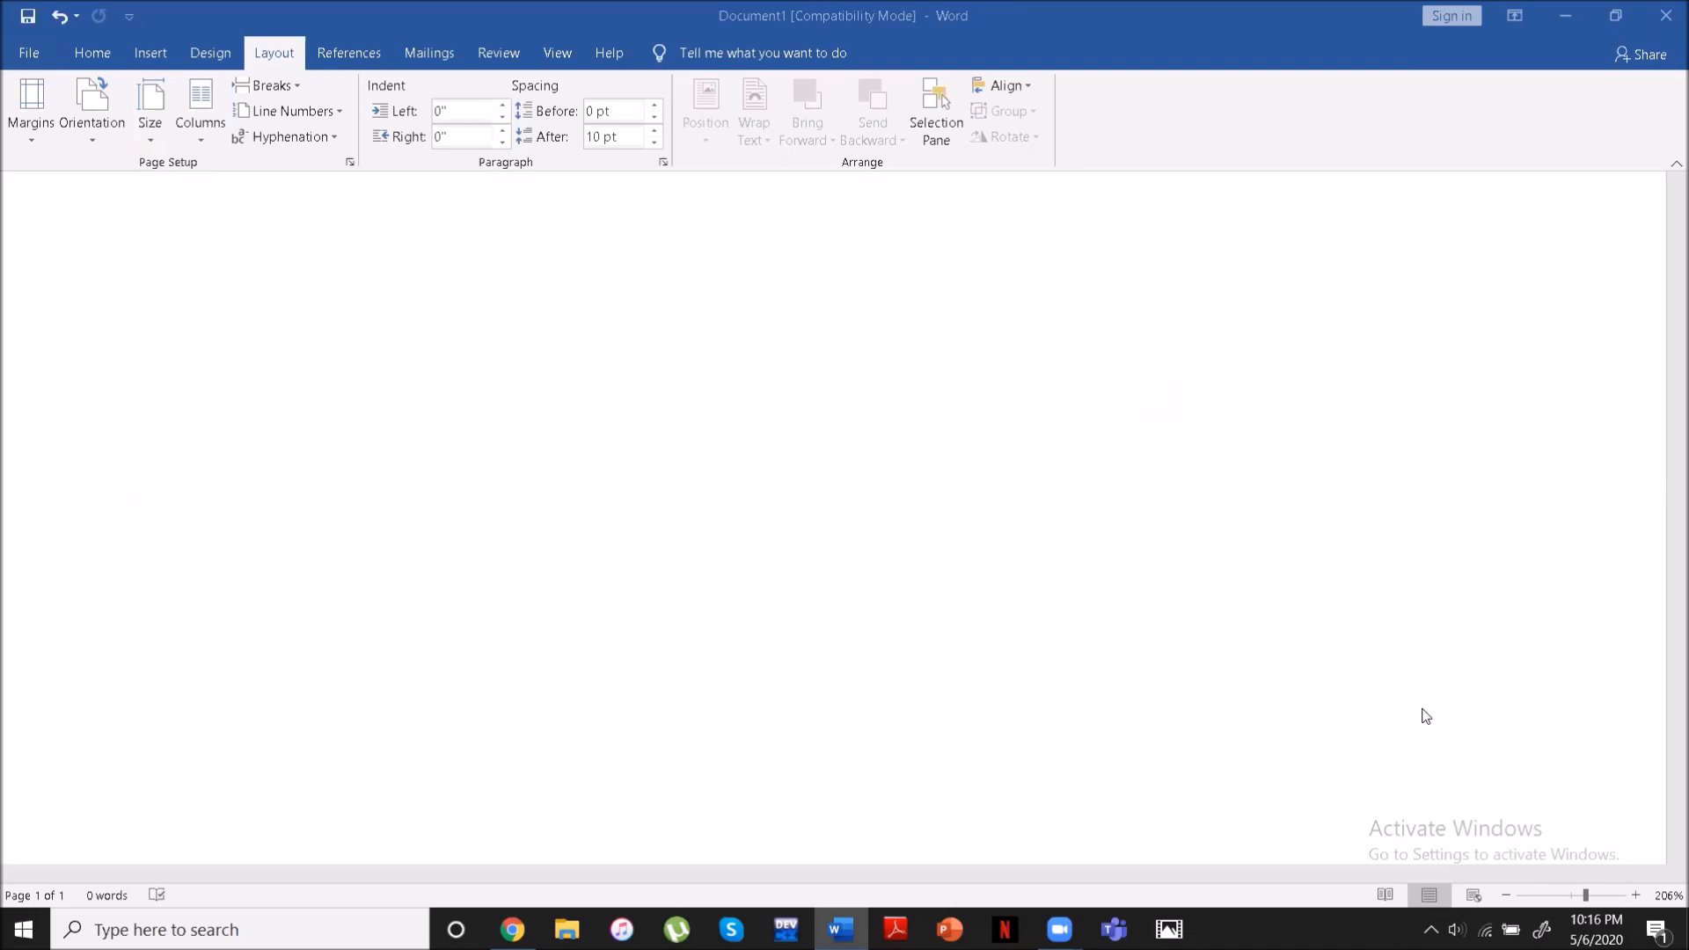
- Reduce the blank document's zoom level to 100%
click(1504, 896)
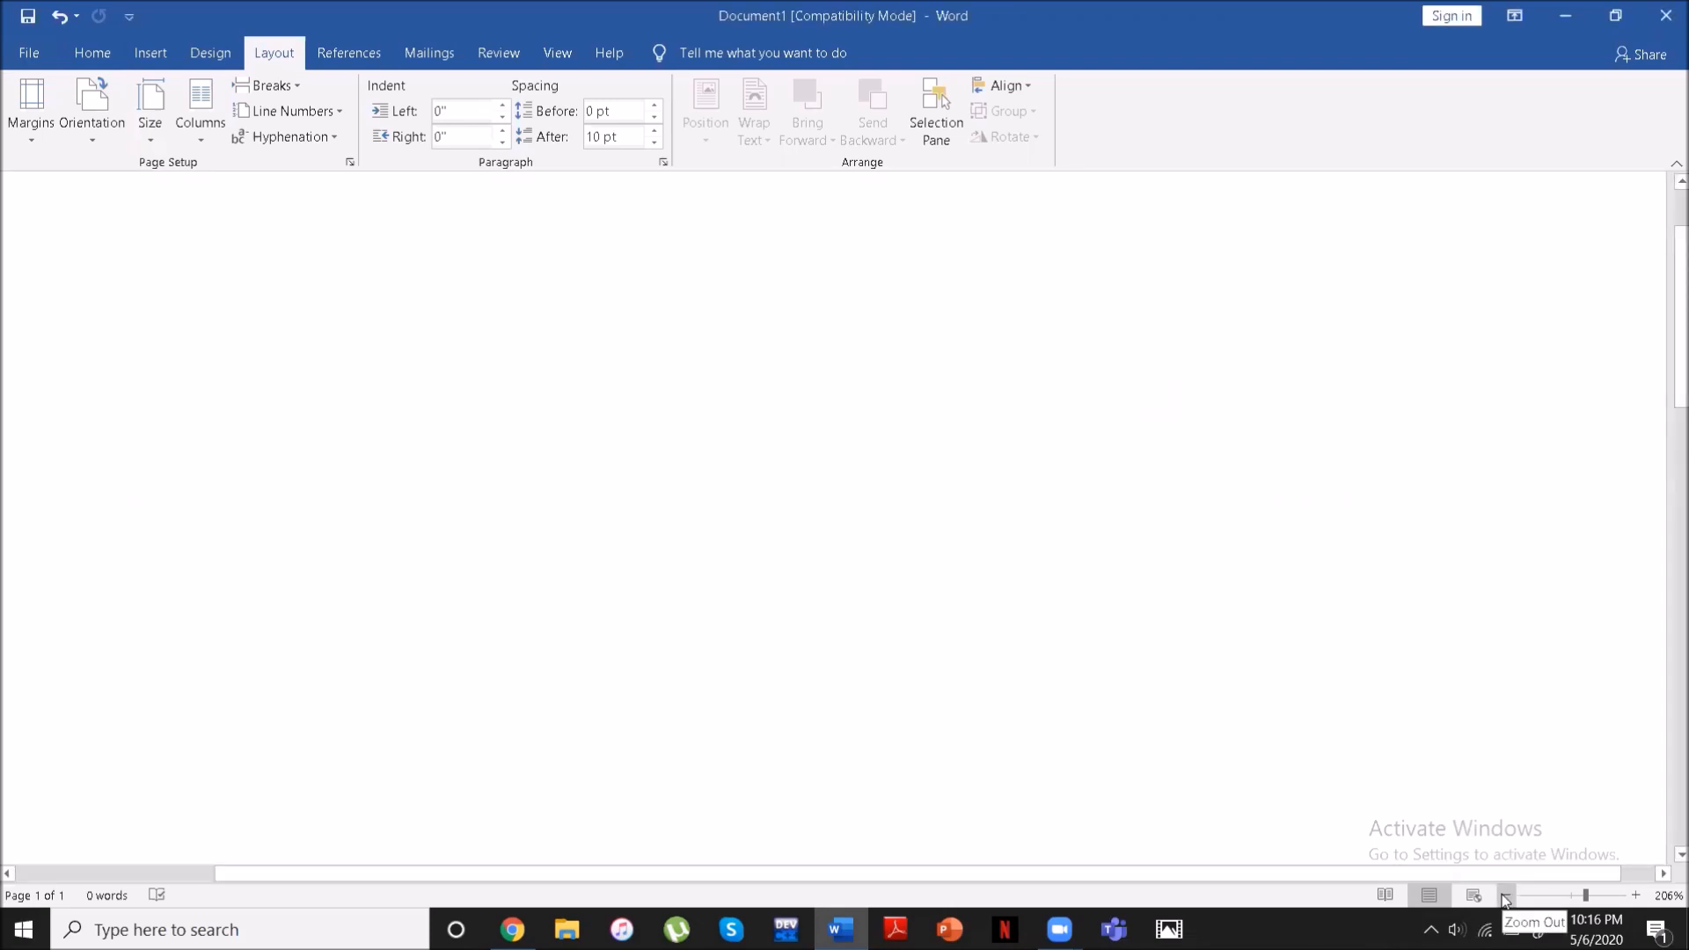
click(1505, 896)
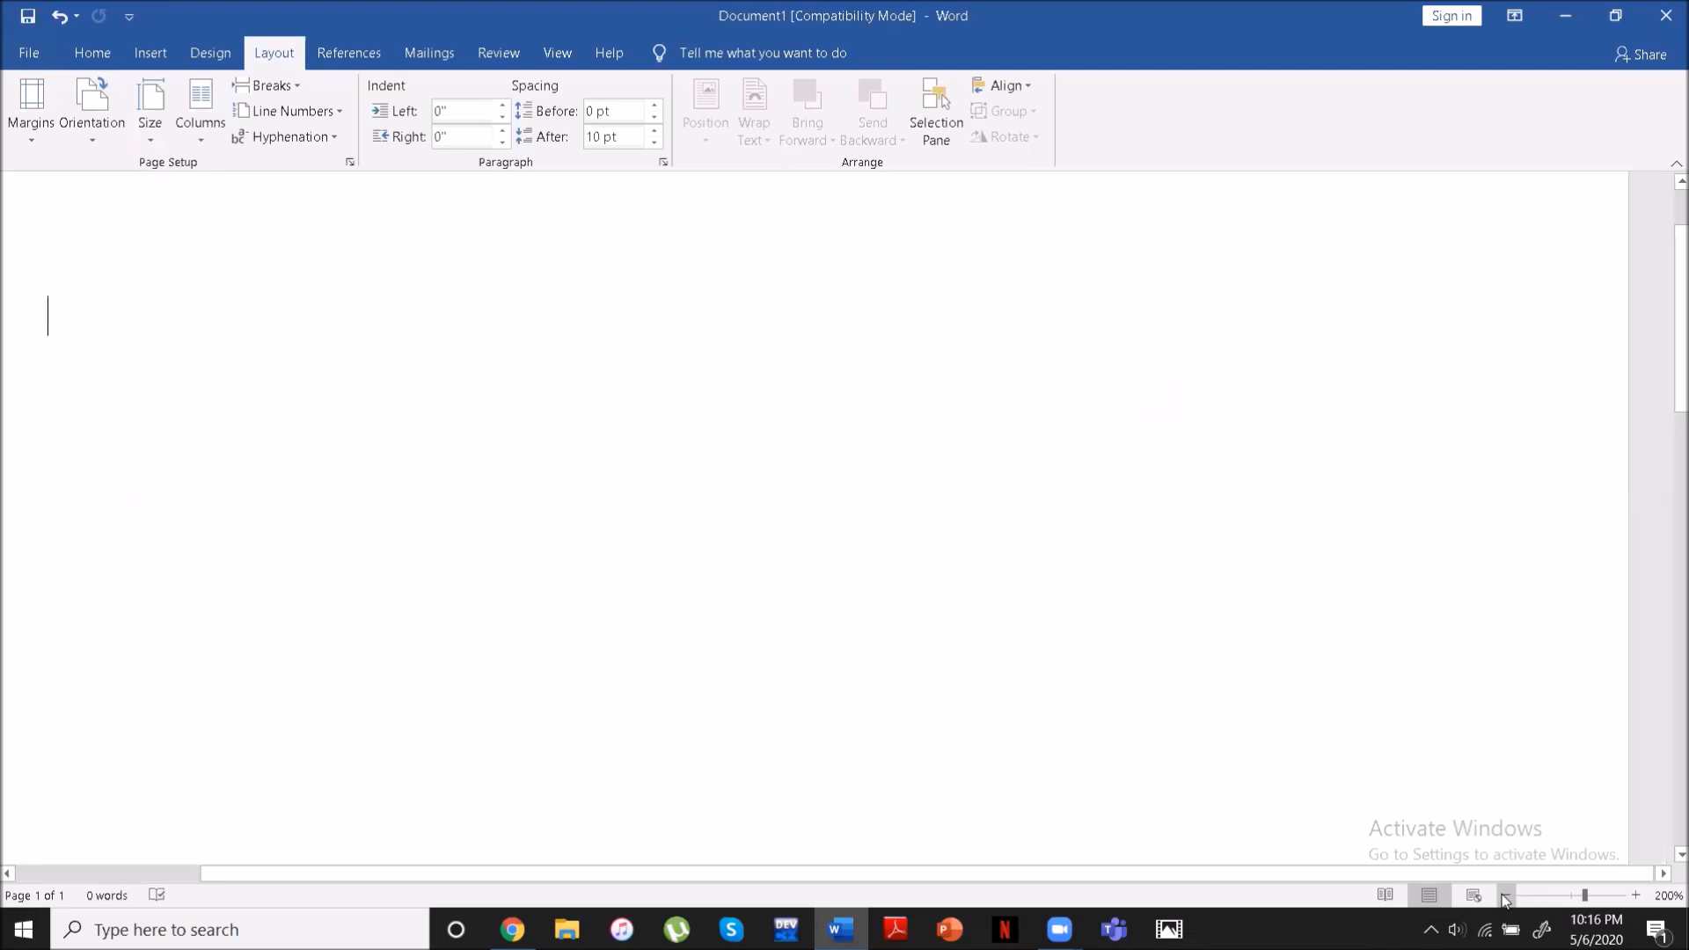
click(1505, 896)
click(1505, 896)
click(1505, 896)
click(1505, 895)
click(1506, 896)
click(1505, 896)
click(1505, 896)
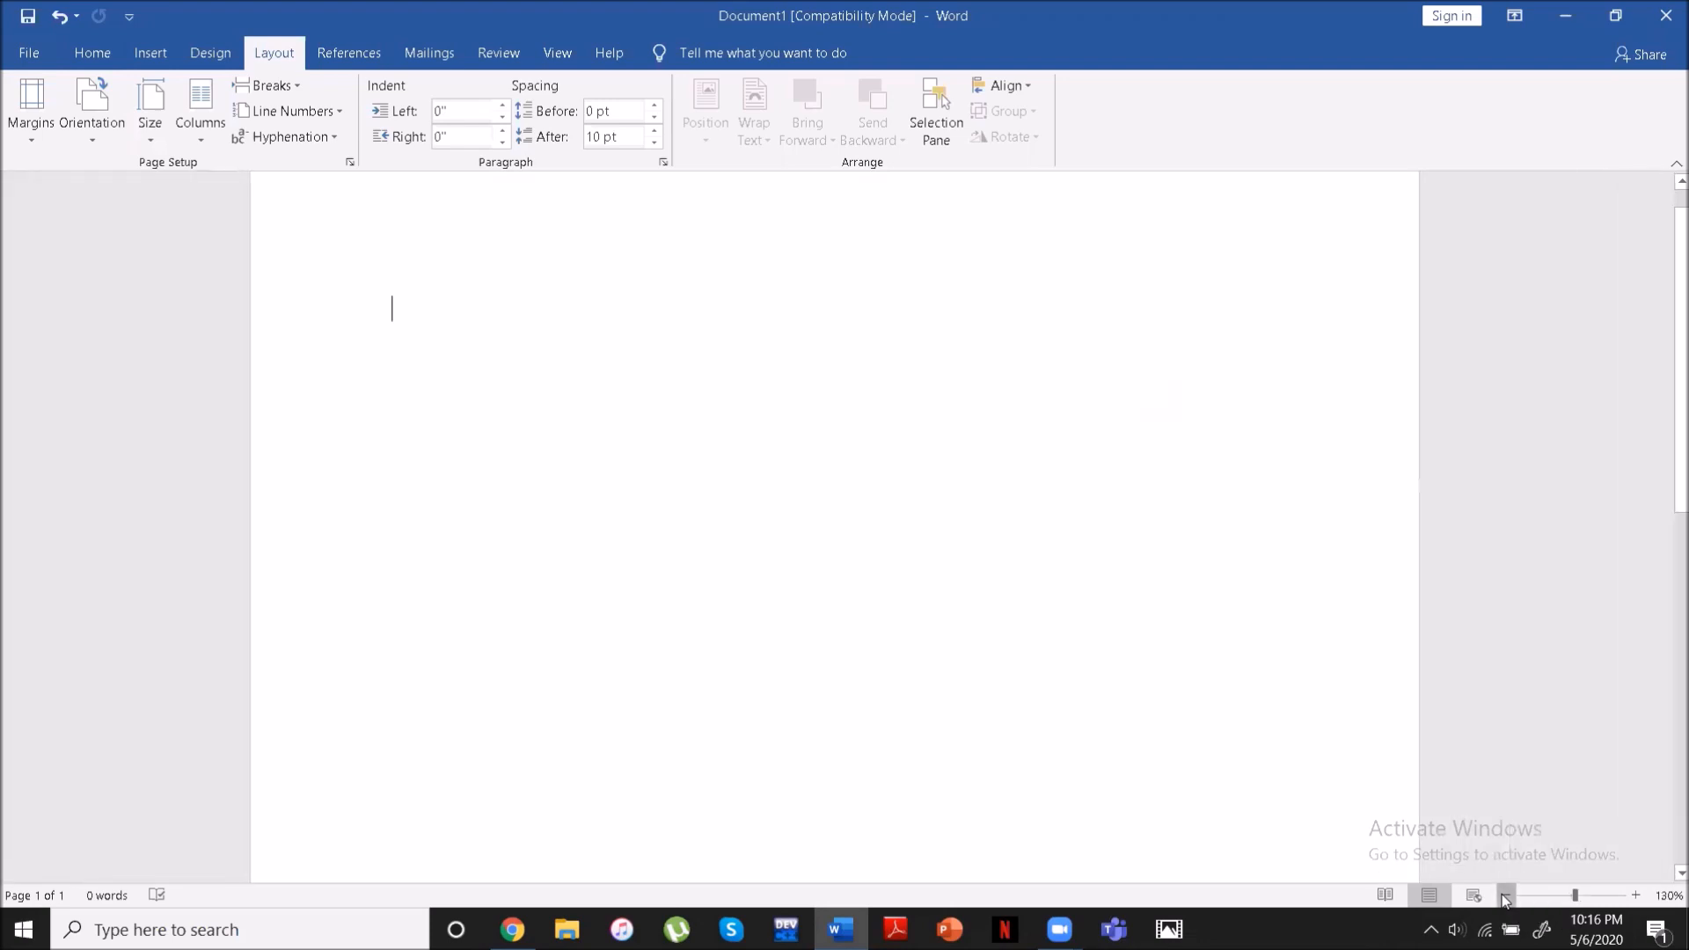
click(1505, 896)
click(1505, 895)
click(1505, 896)
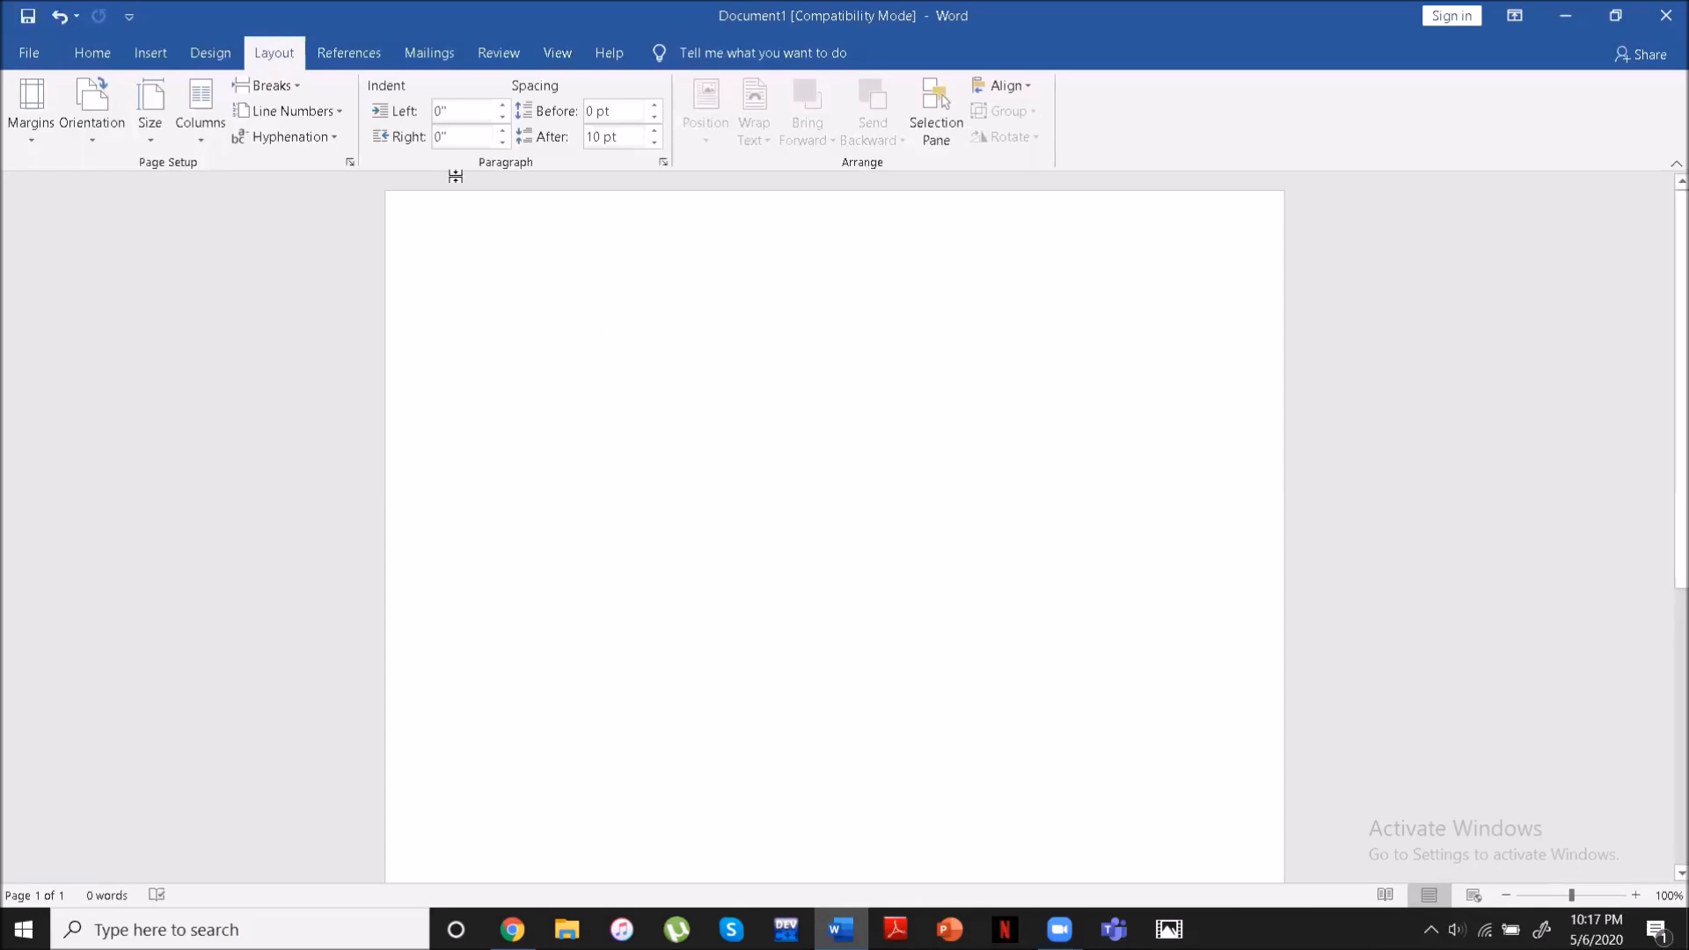
click(93, 52)
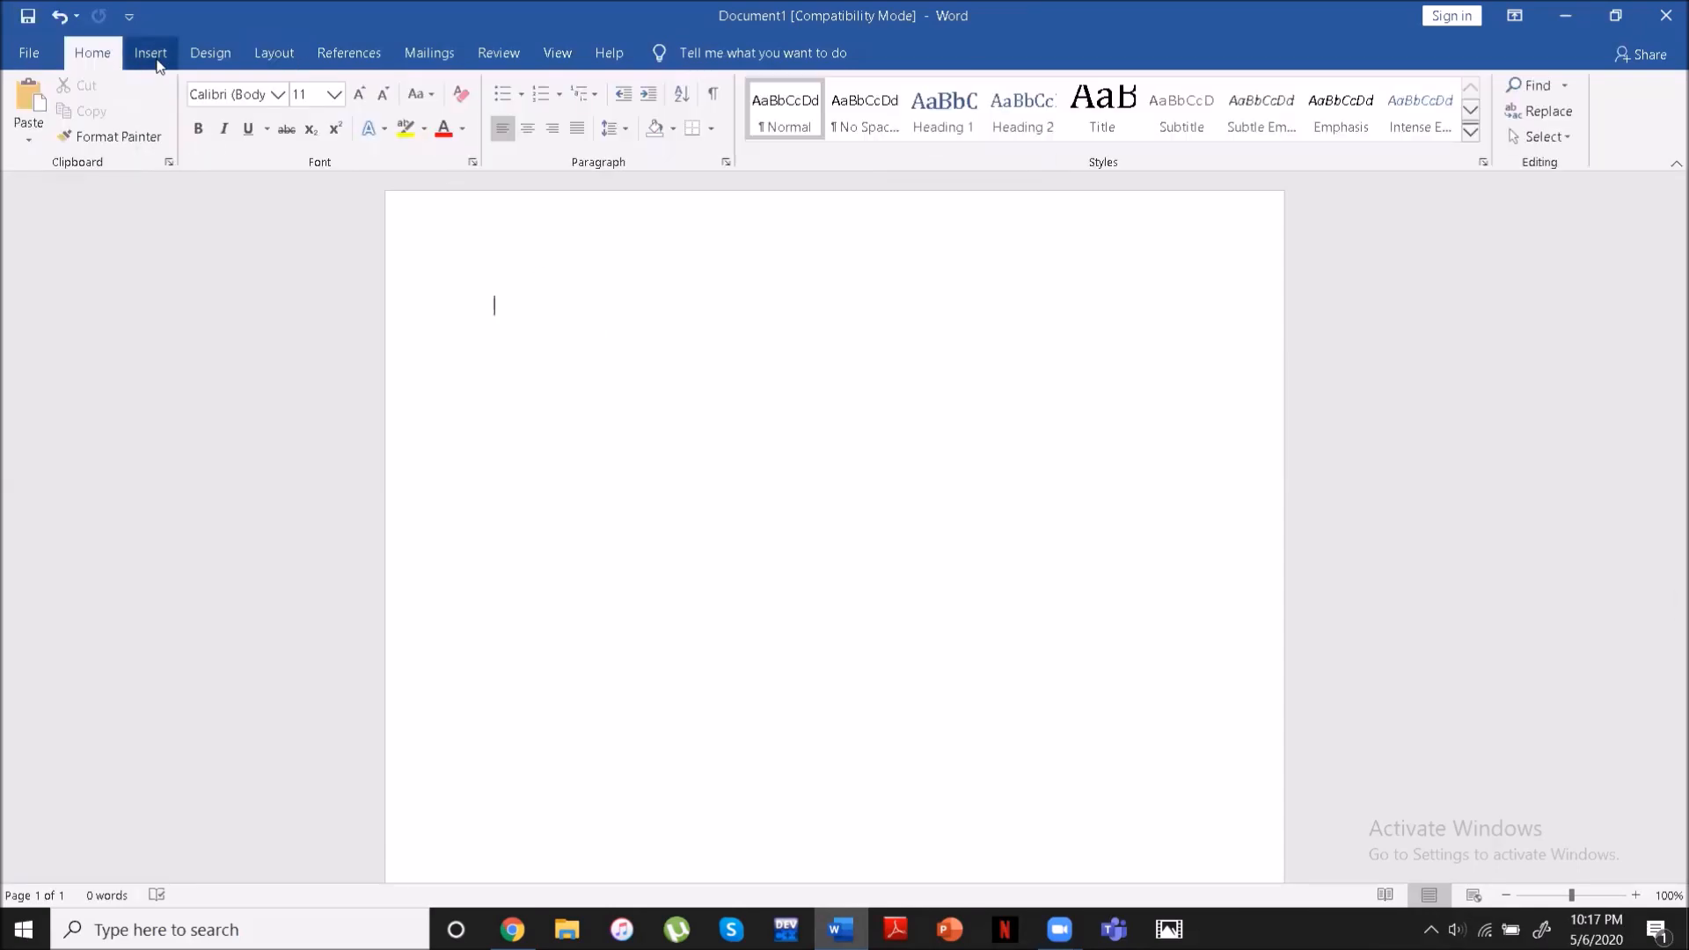
click(151, 55)
click(204, 55)
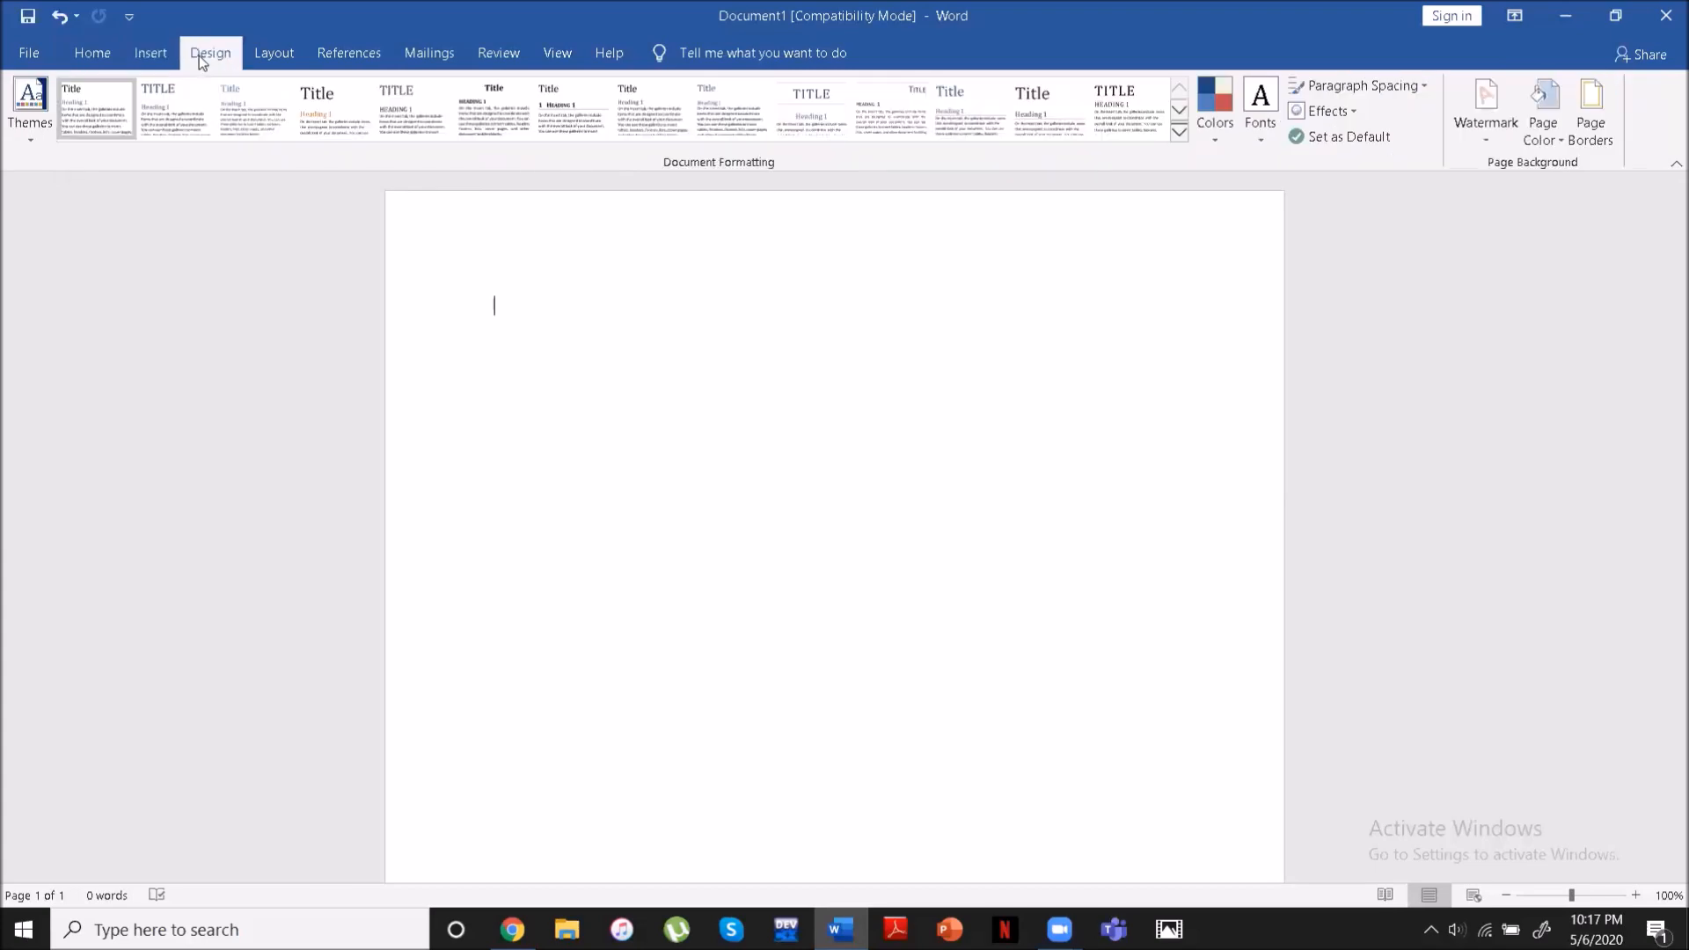
click(250, 58)
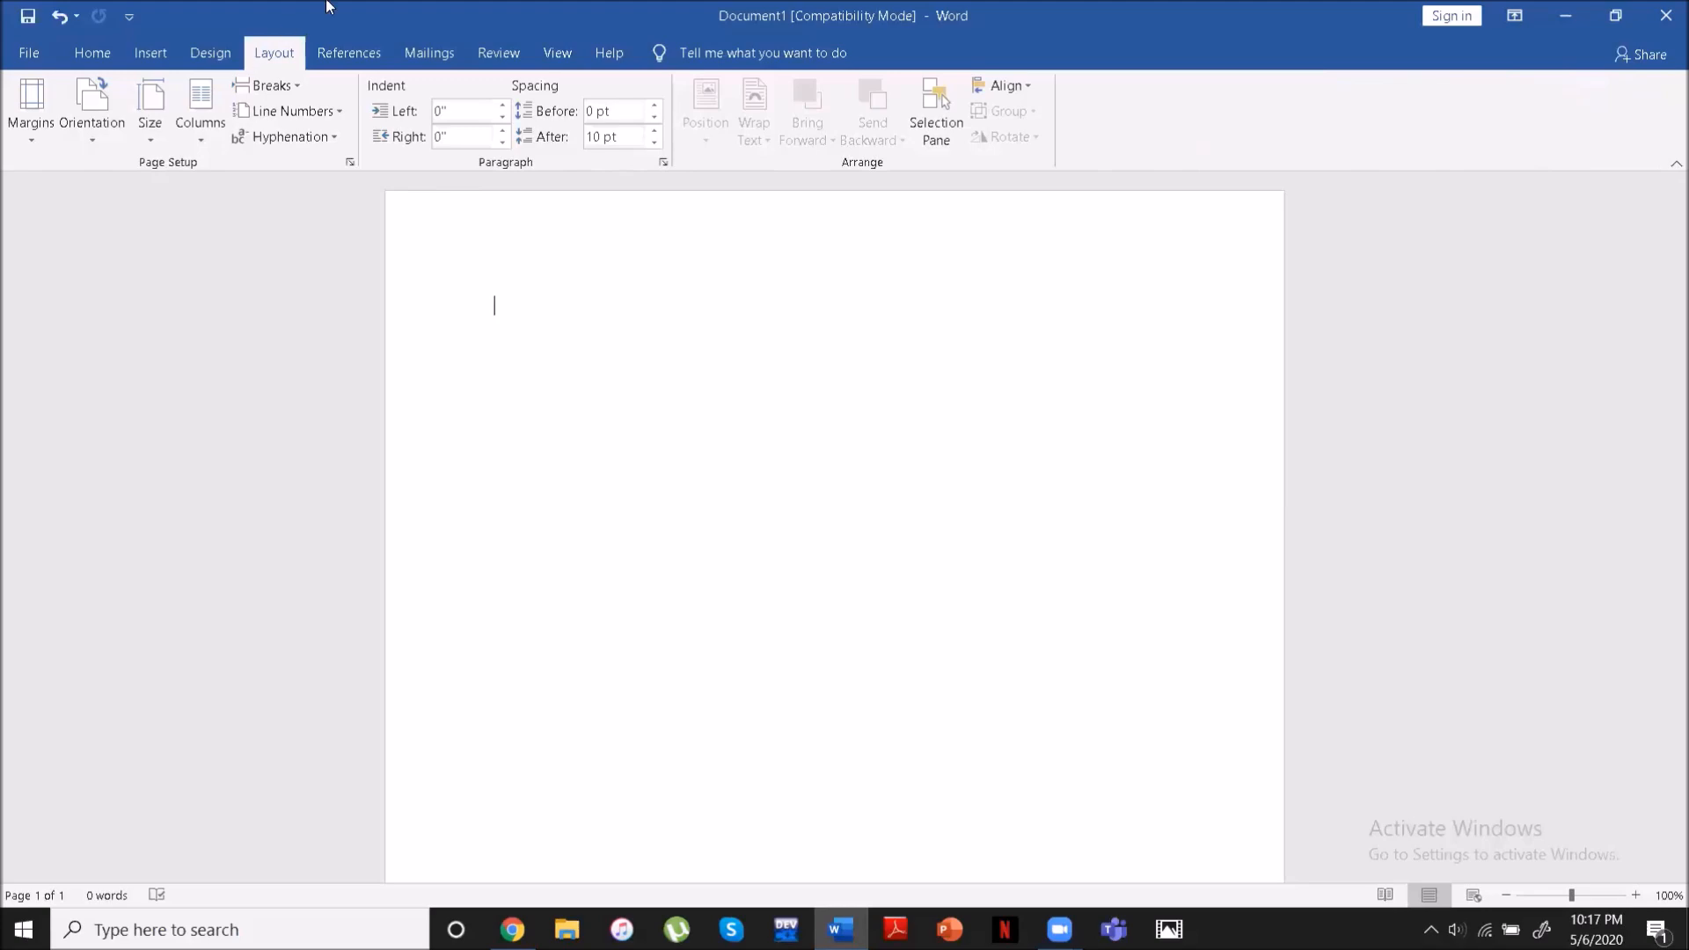
- Find the Show Ruler command by searching for "R" and display the rulers around the page
click(740, 49)
text(R)
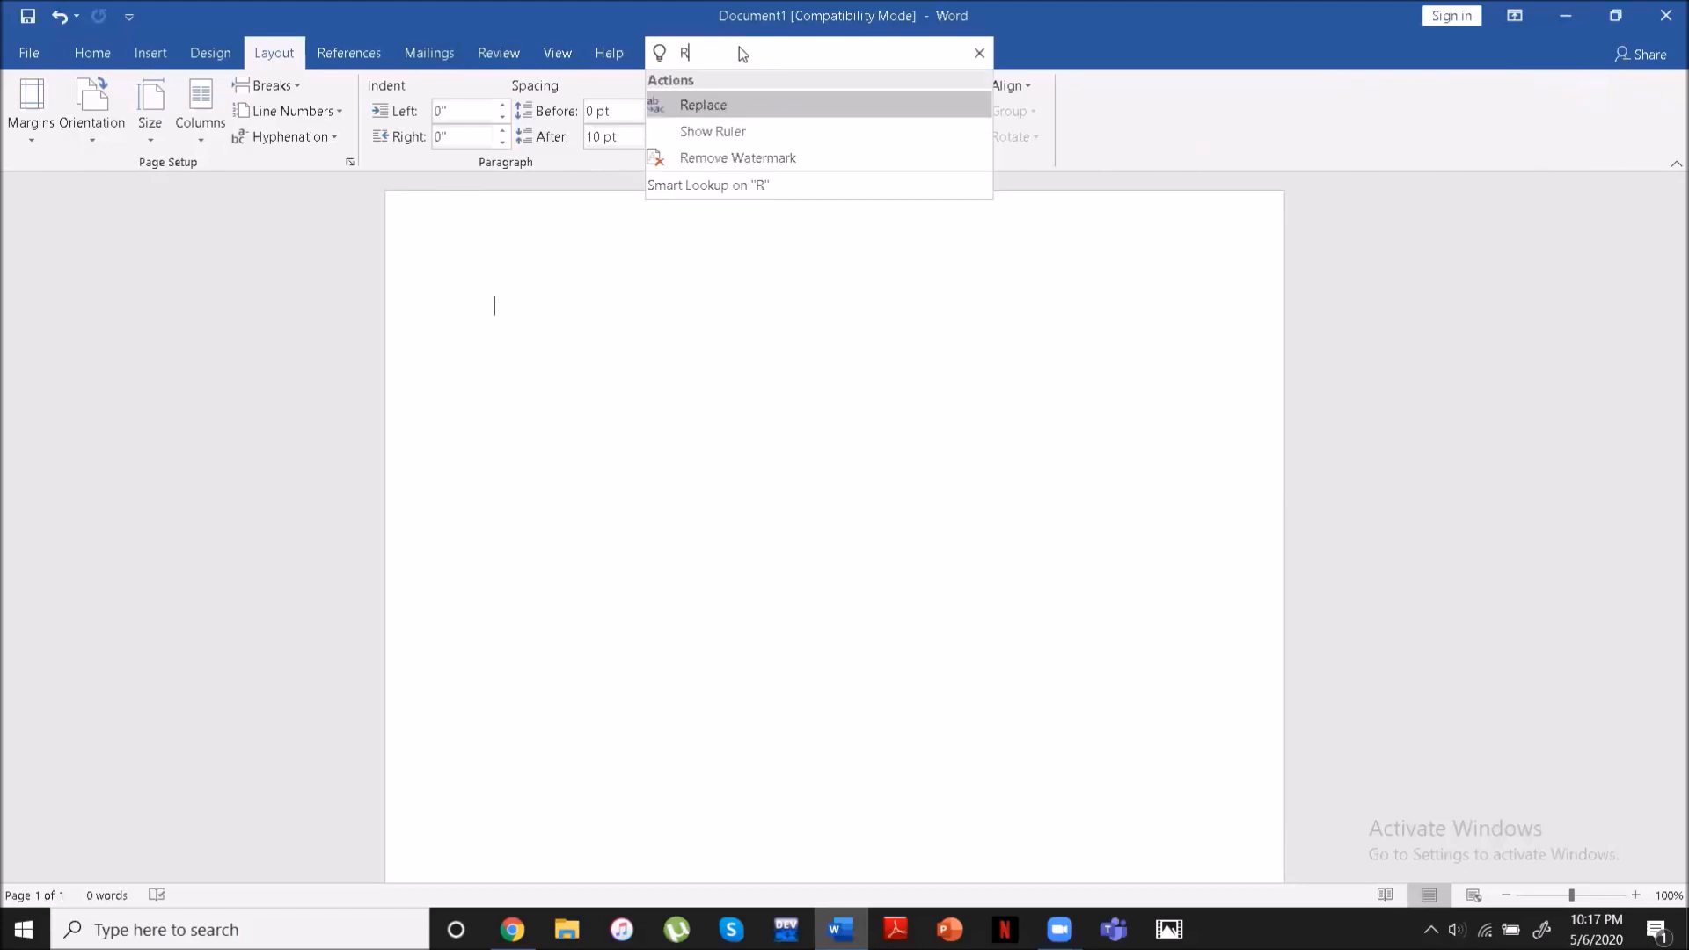
click(710, 125)
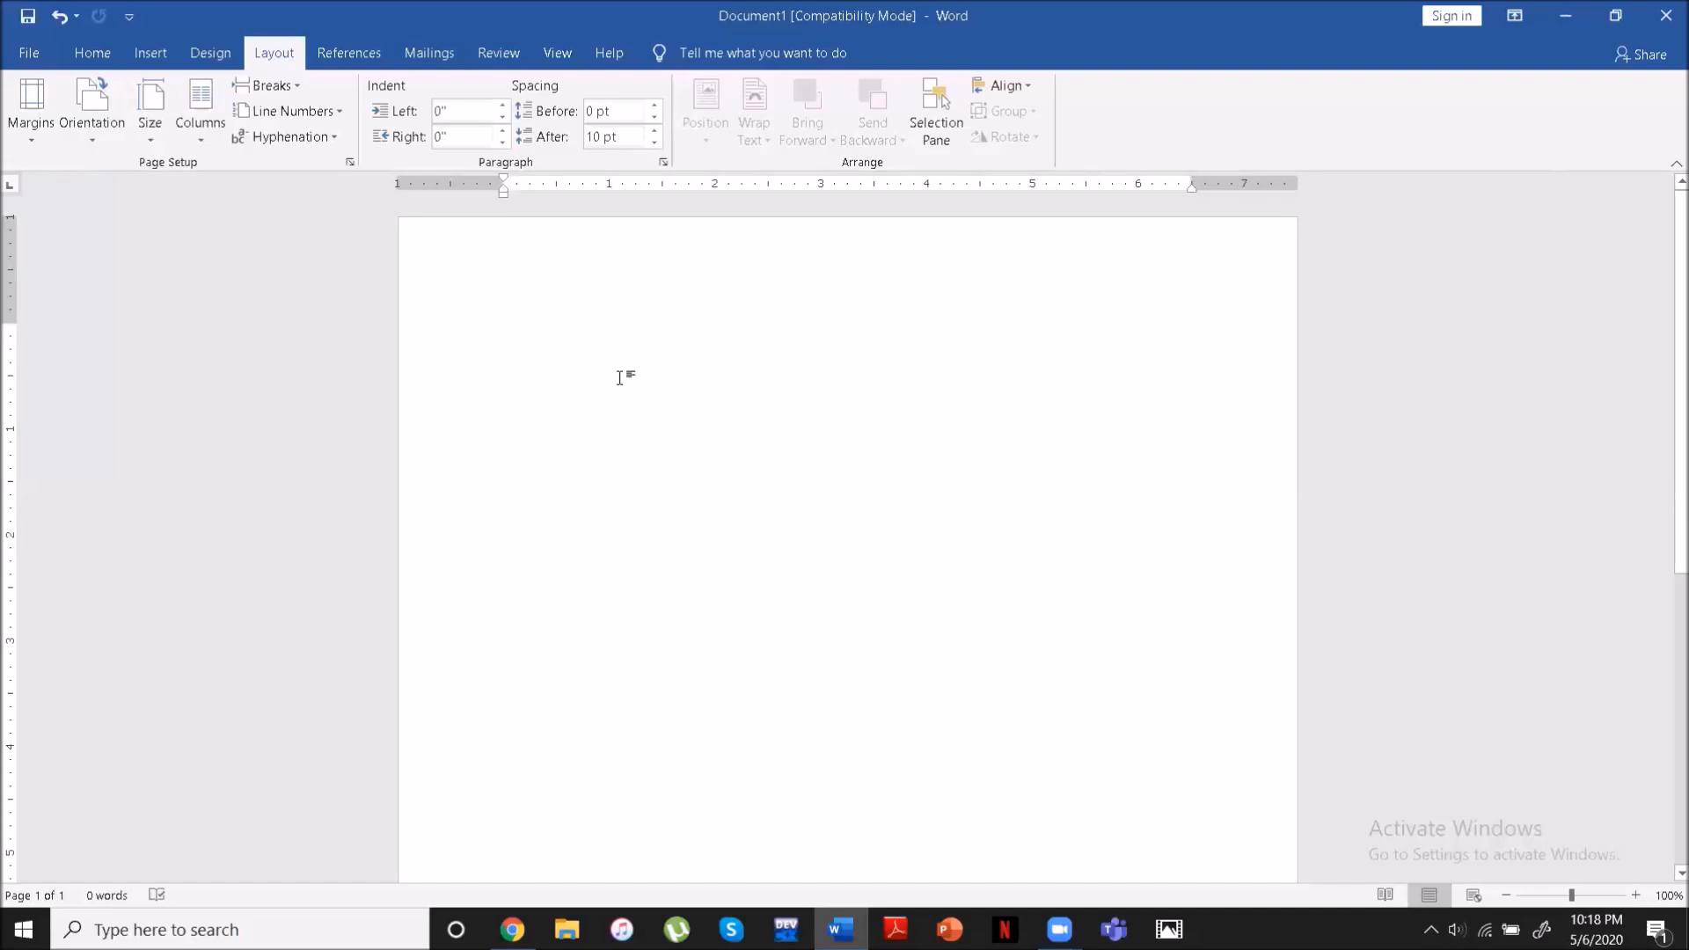
- Enter a first line reading "Name" followed by a long underscore blank, and start a new line
text(Name)
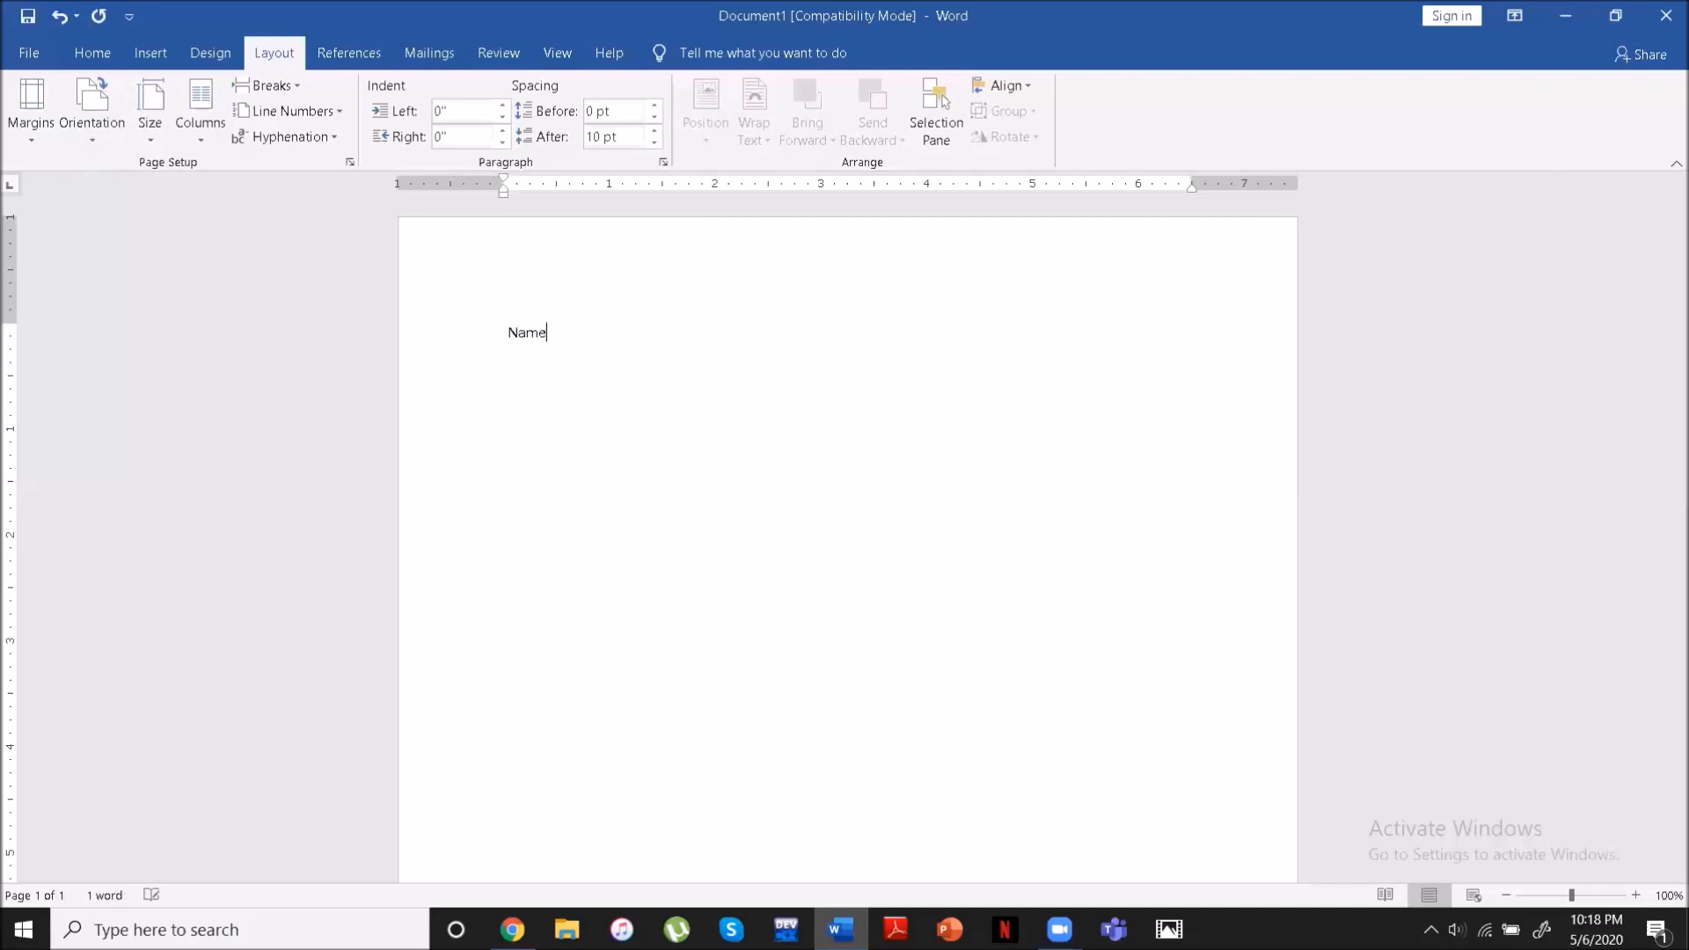
text( ____________________)
key(Return)
- Write "The Class period" followed by an underscore blank on the second line, correcting the spelling of "period"
text(The Class peior )
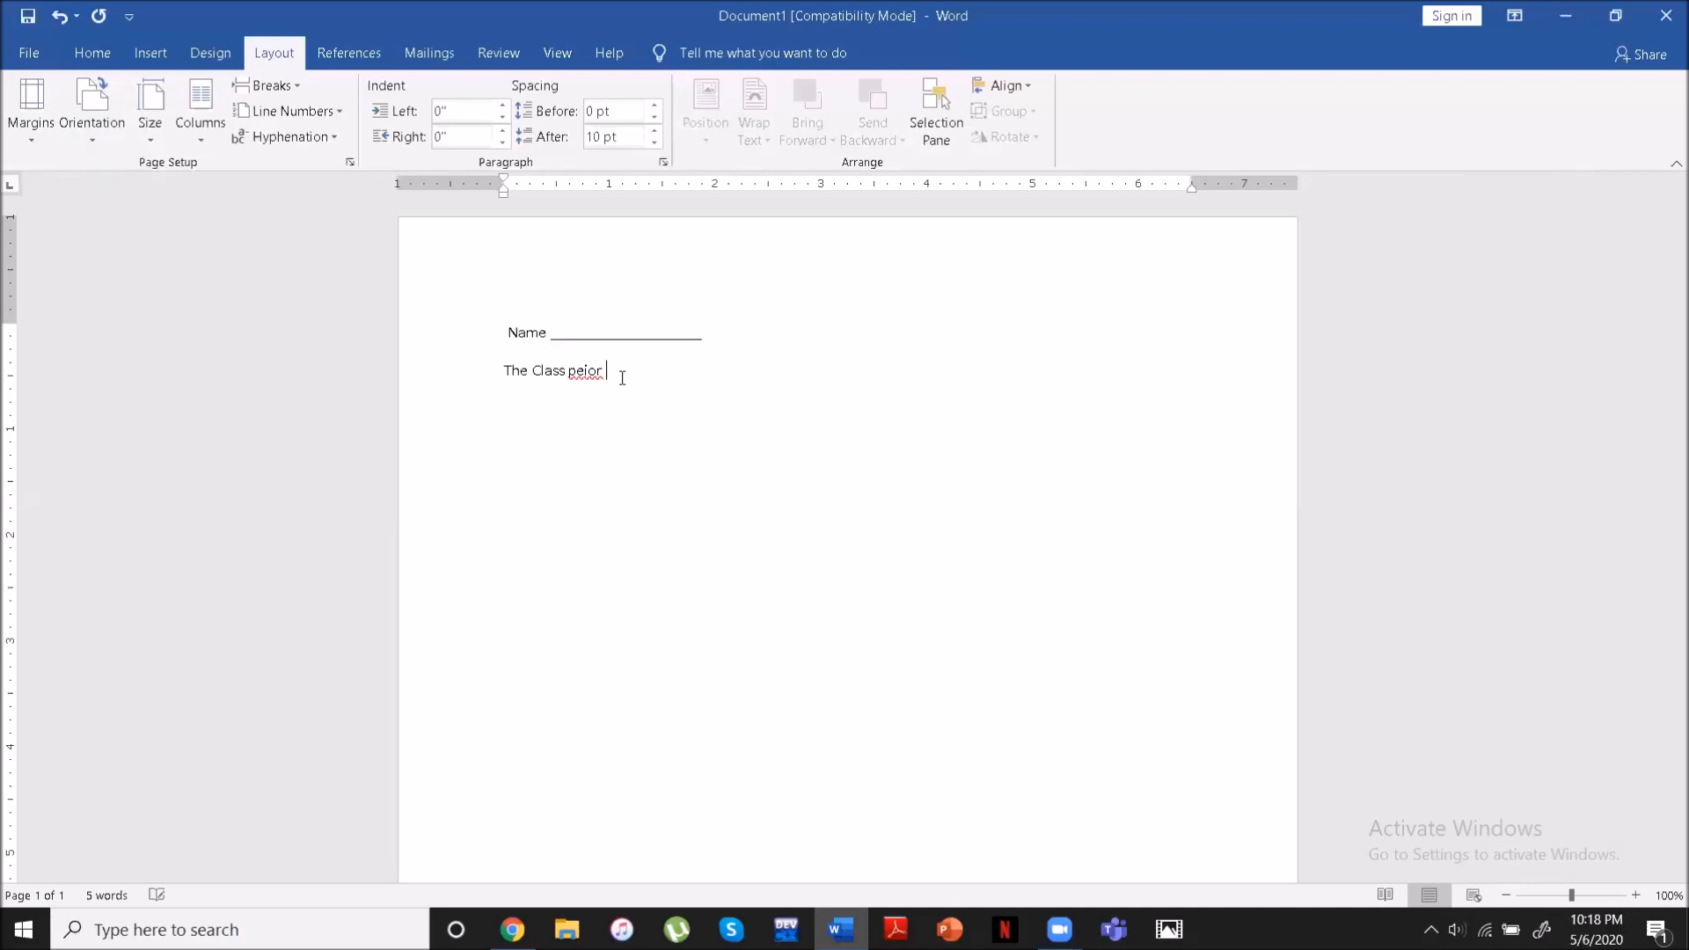
text(____________)
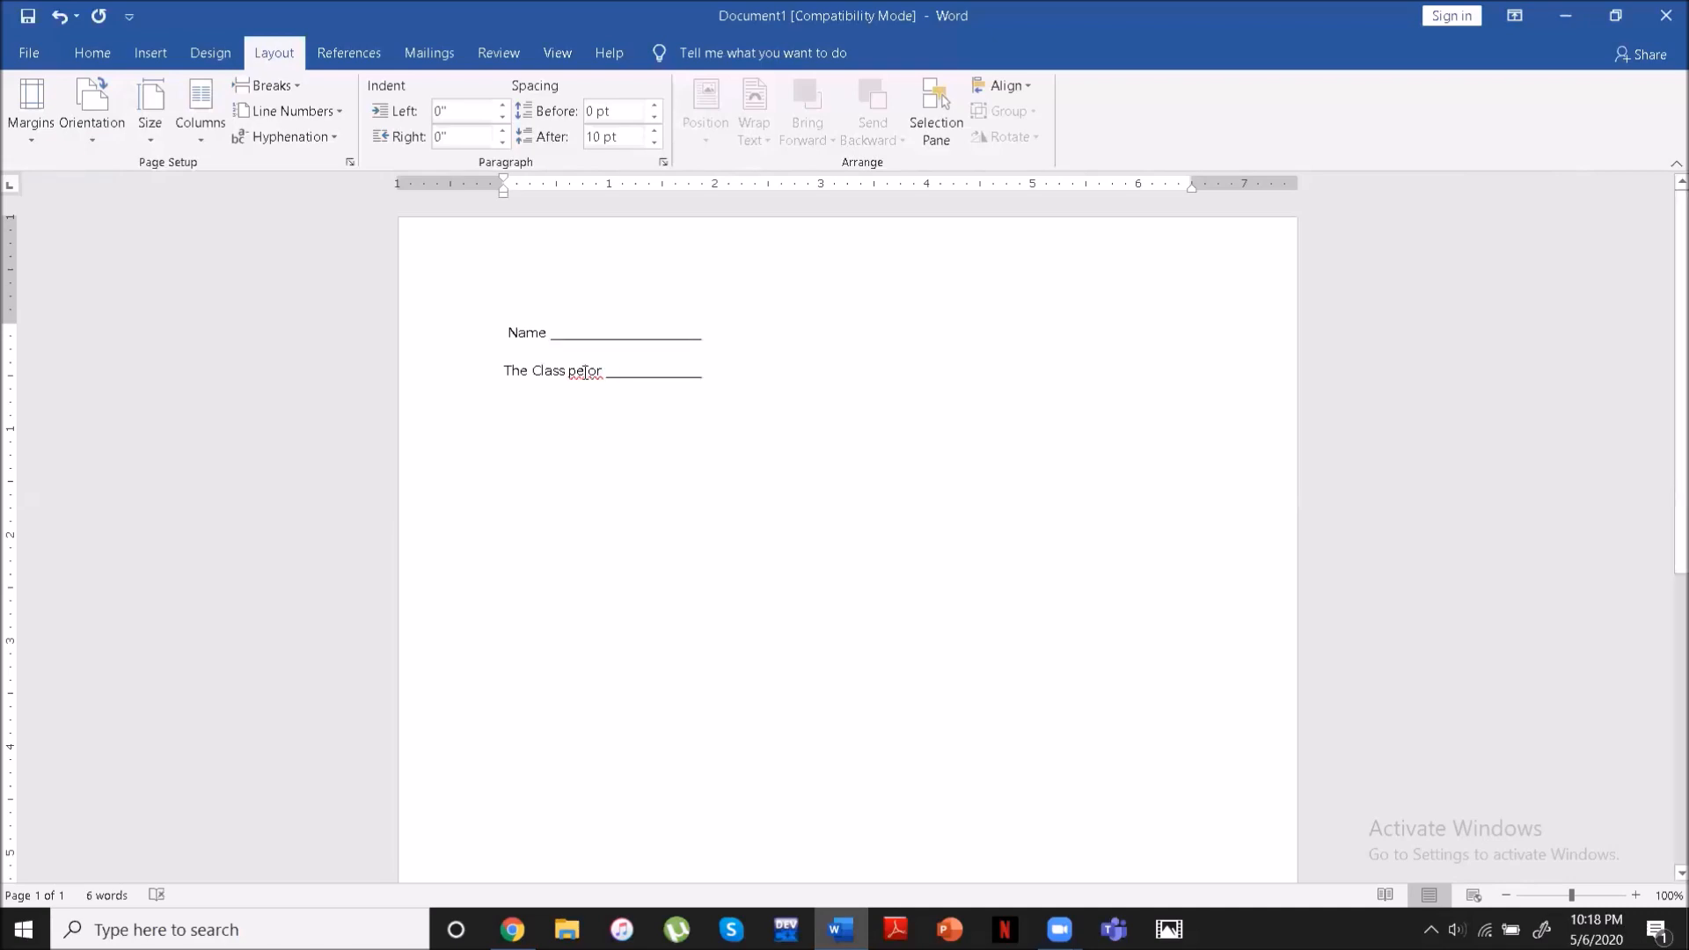
text(_r)
key(BackSpace)
text(d)
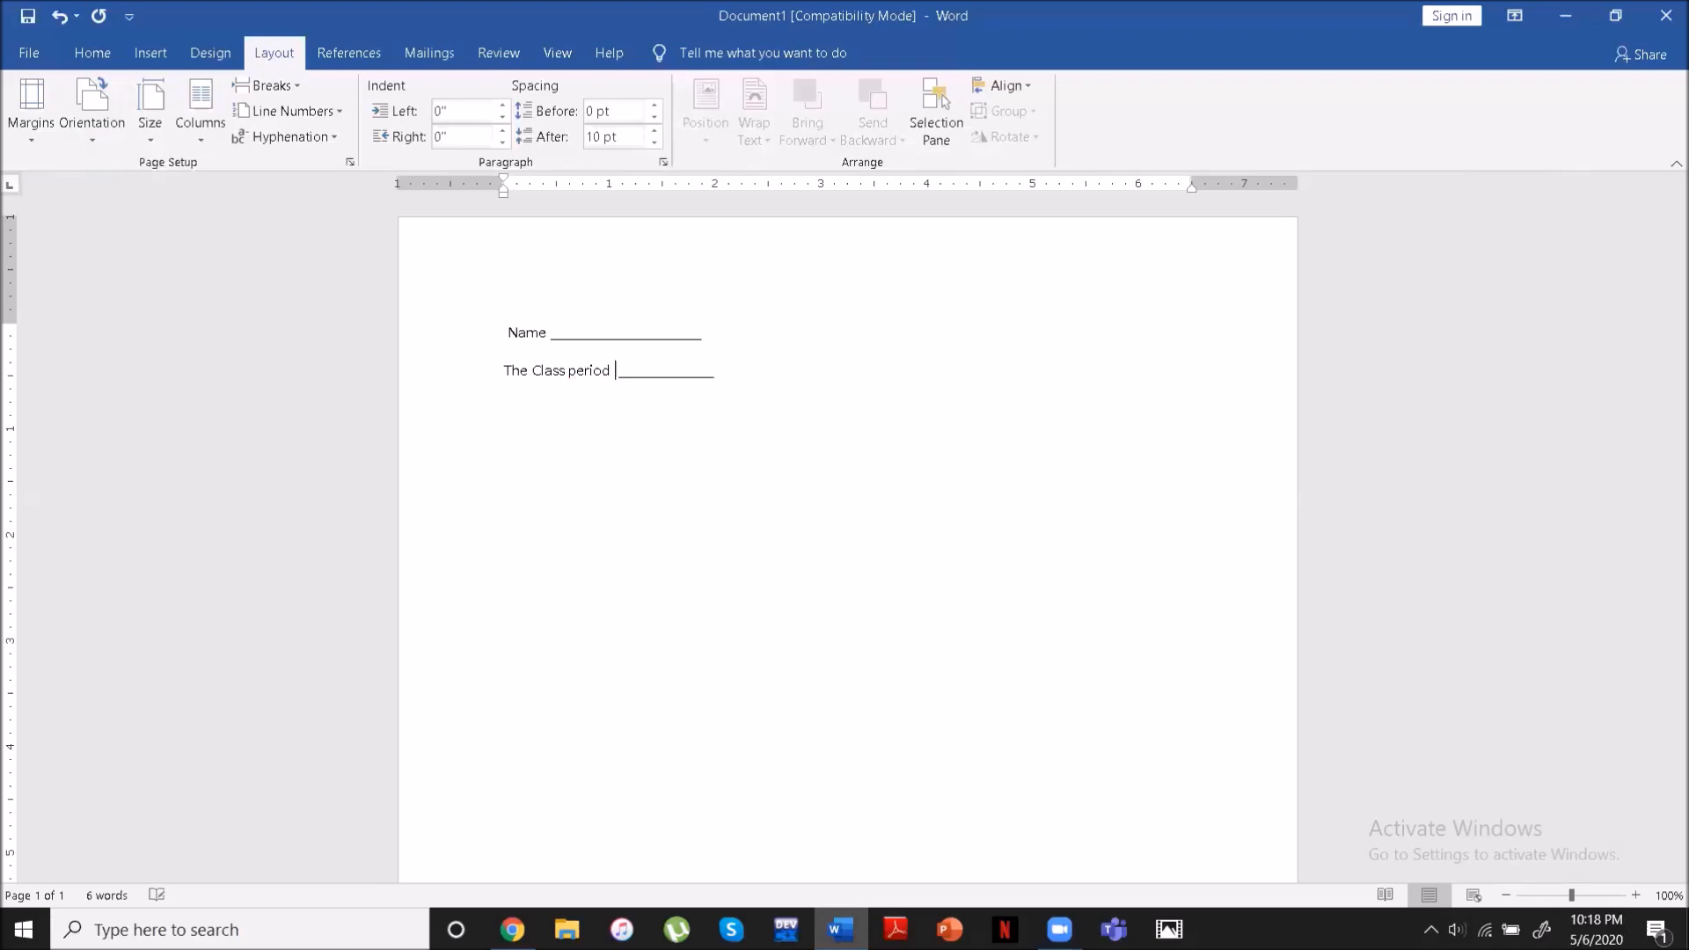
- Add a third line below the class period line reading "The Parts Of speech"
click(746, 369)
key(Return)
text(TH)
key(BackSpace)
text(he Parts Of speech)
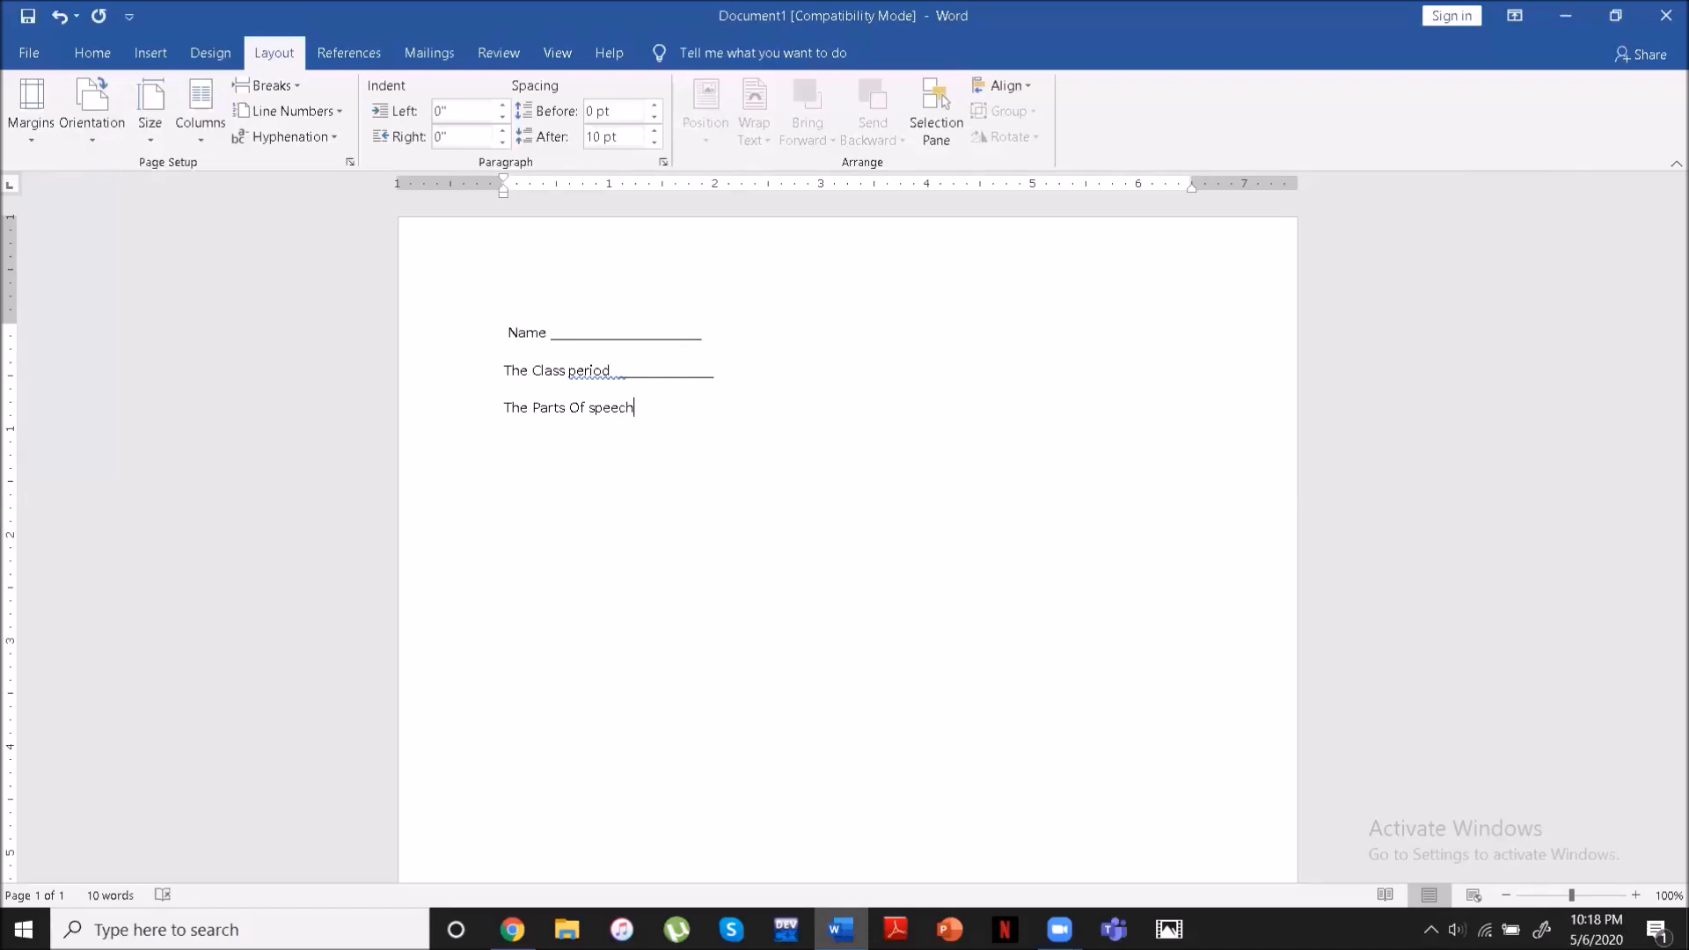
- Center the line "The Parts Of speech" on the page
drag(667, 403, 498, 405)
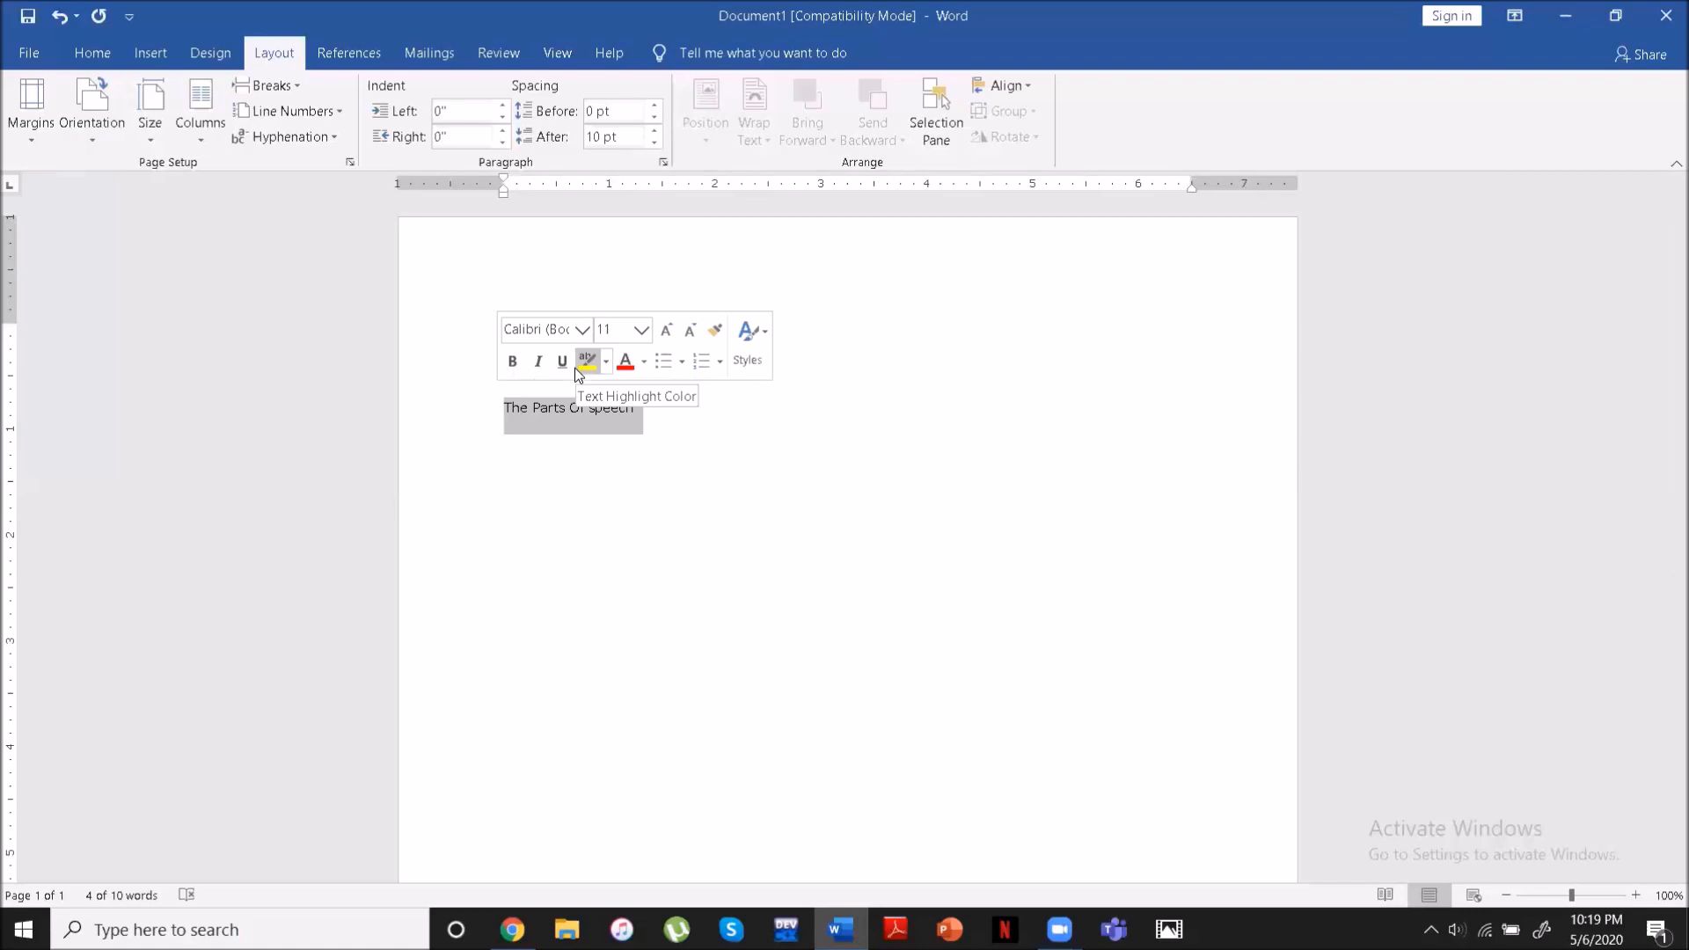
click(84, 46)
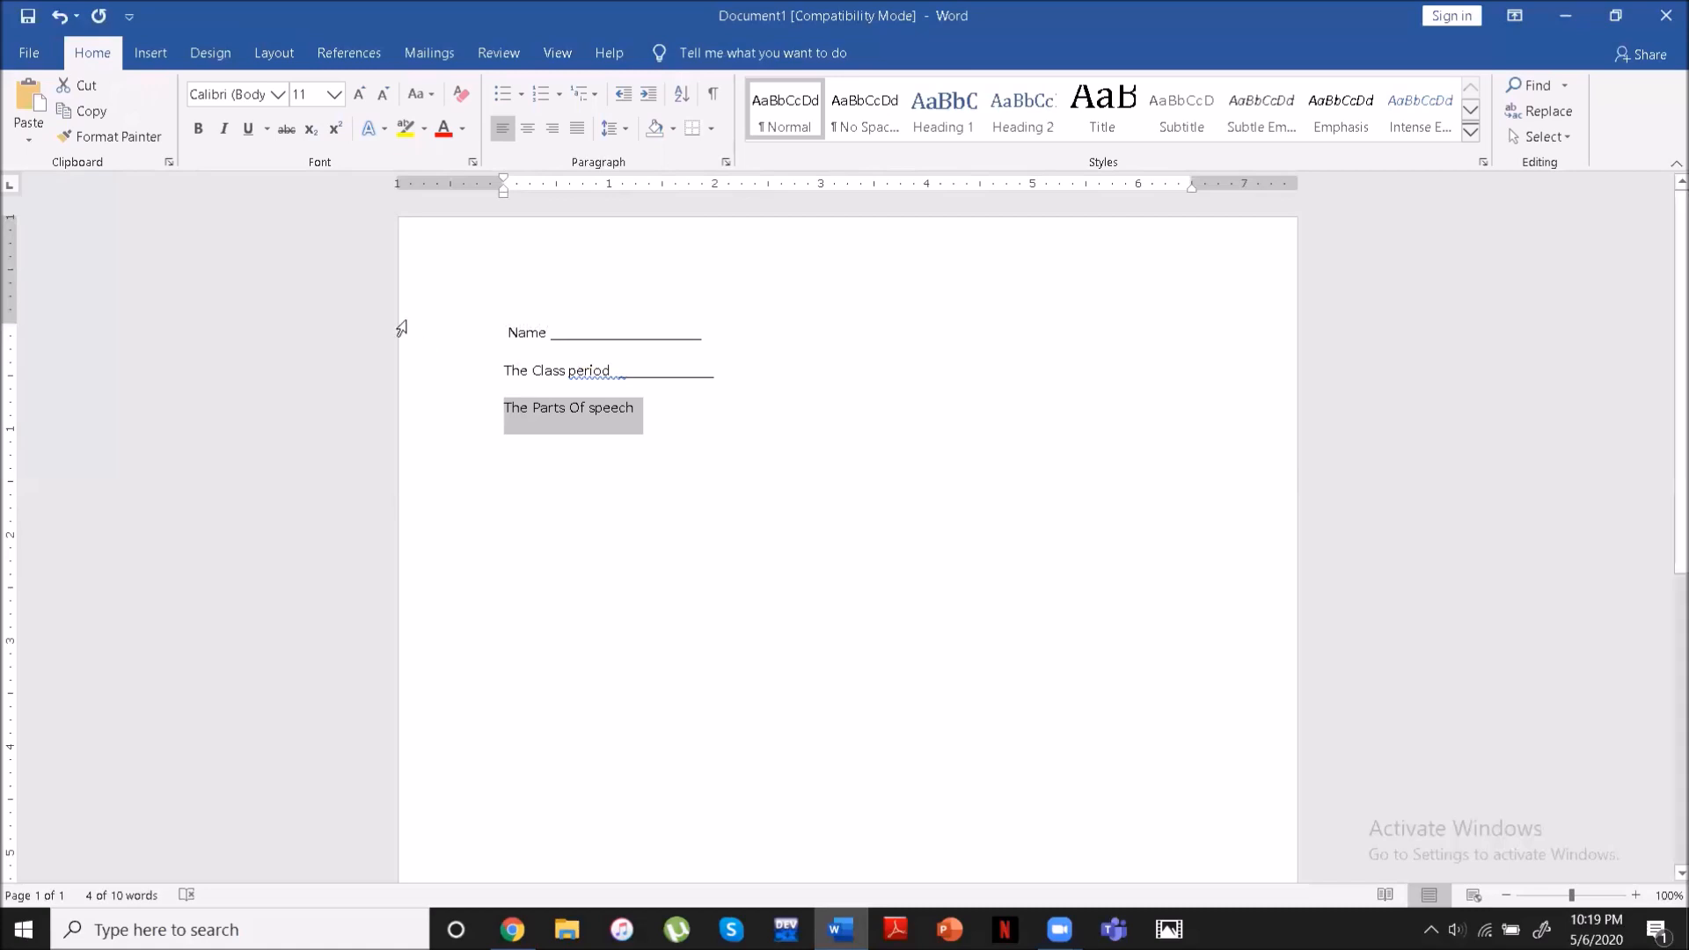
click(524, 135)
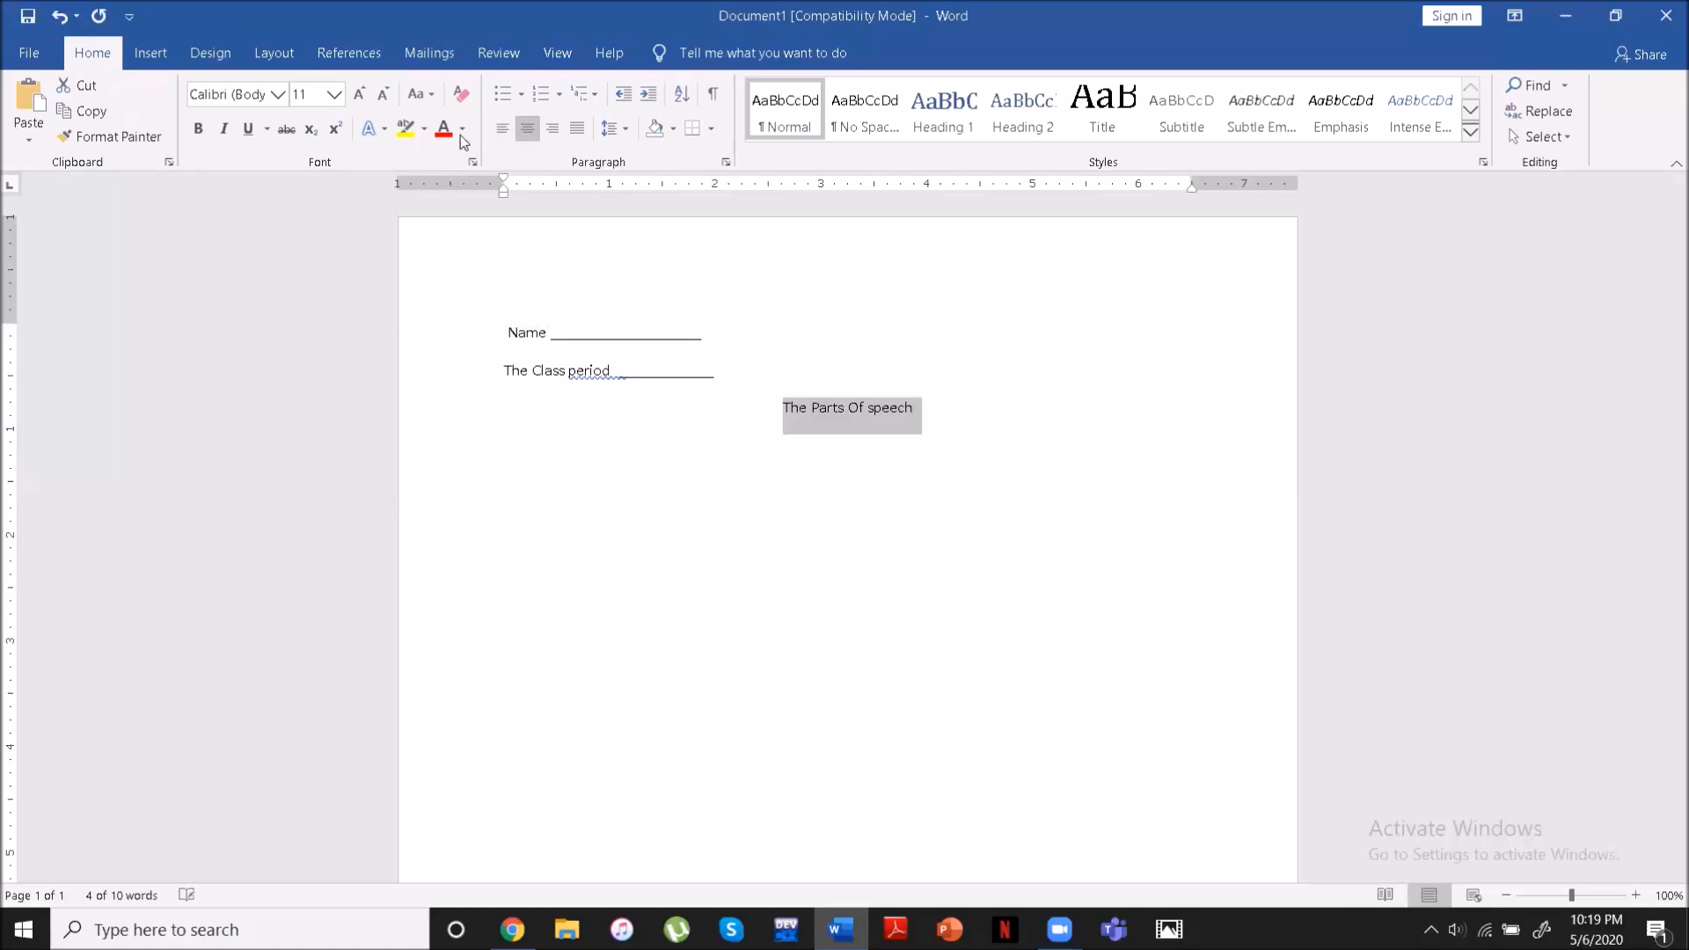
- Try bold and underline on the line "The Parts Of speech", and undo that formatting
click(202, 129)
click(246, 137)
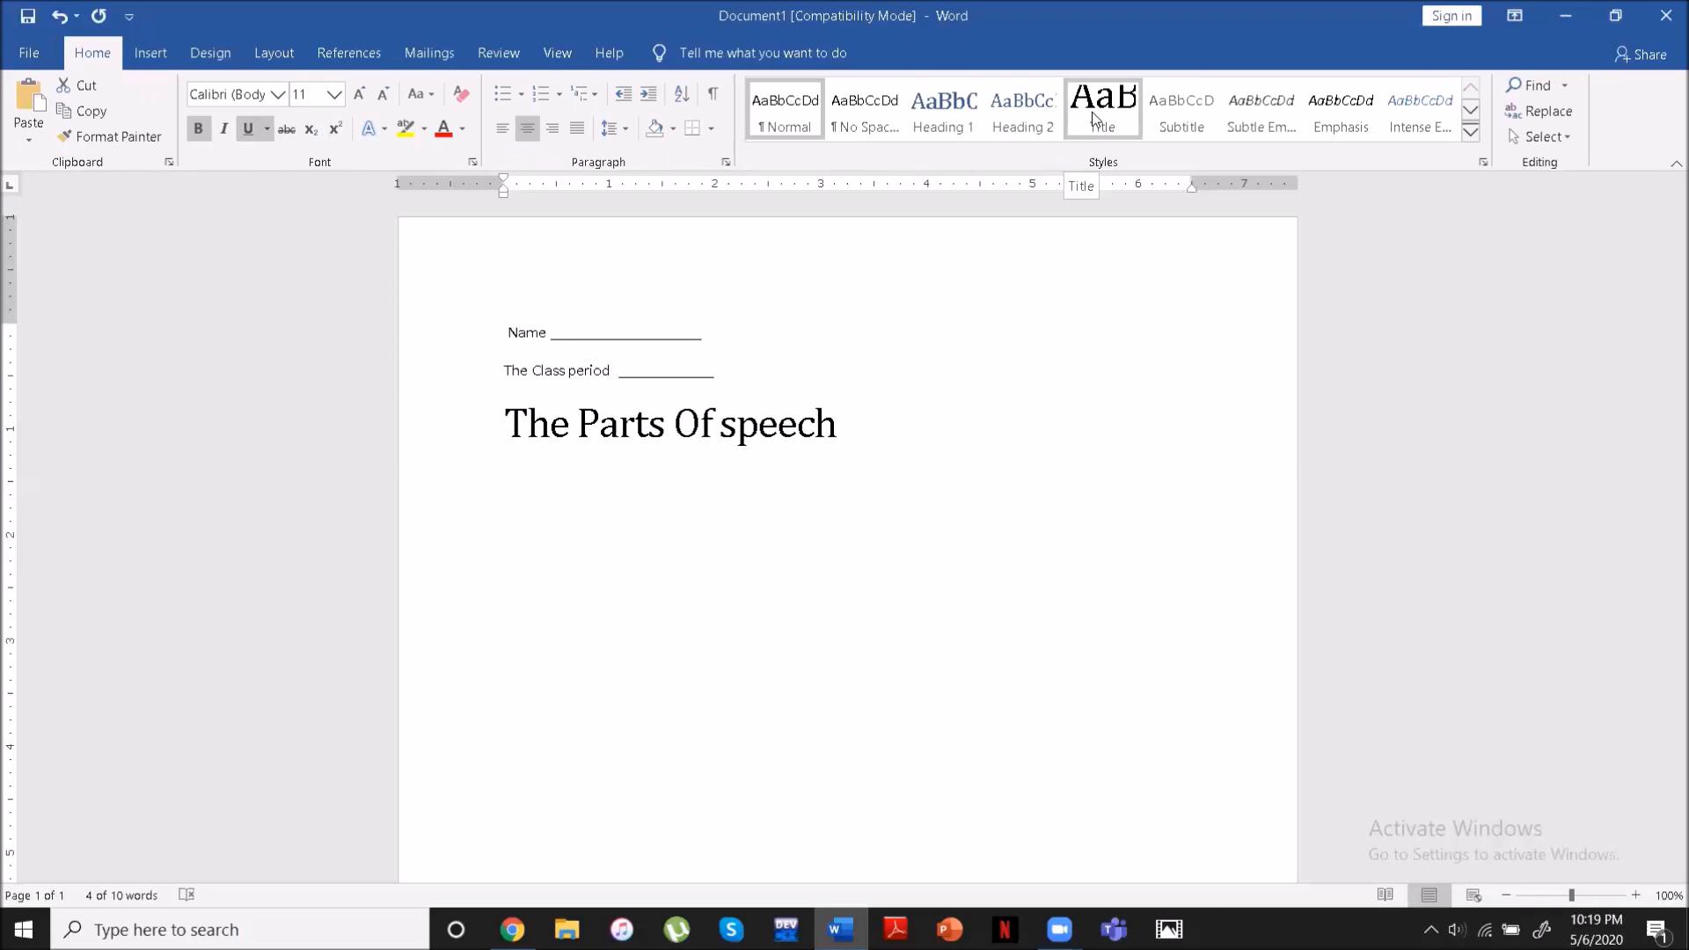
click(62, 15)
click(62, 15)
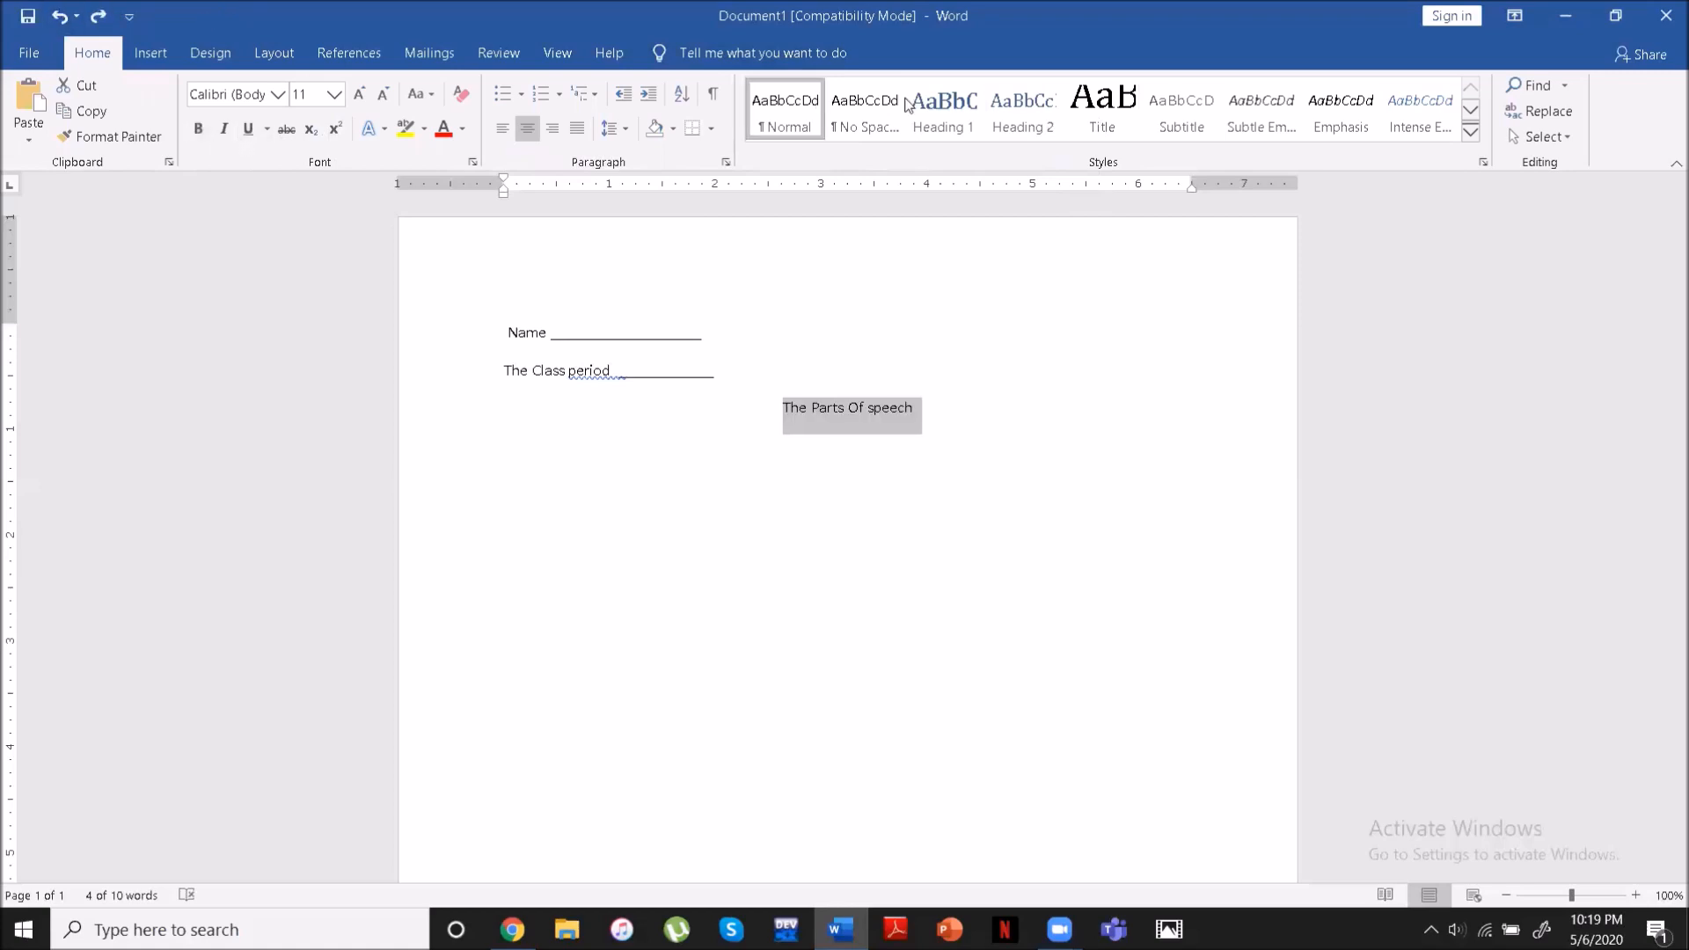
- Apply the Title style to the line "The Parts Of speech" and center it
click(941, 108)
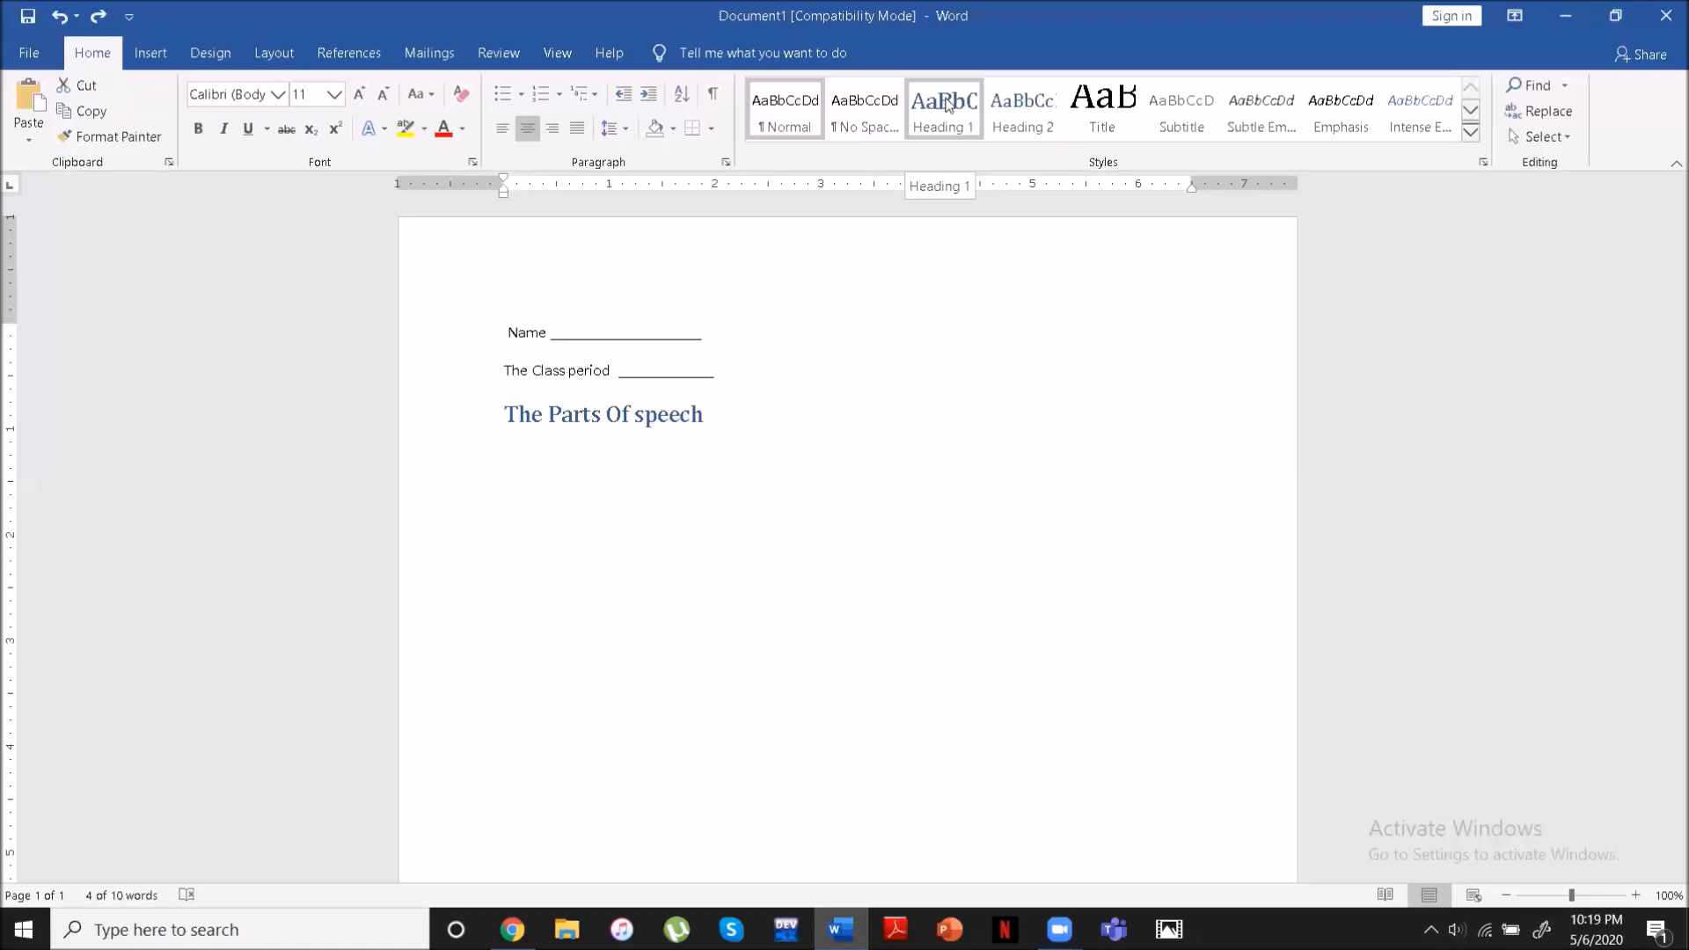
click(1000, 111)
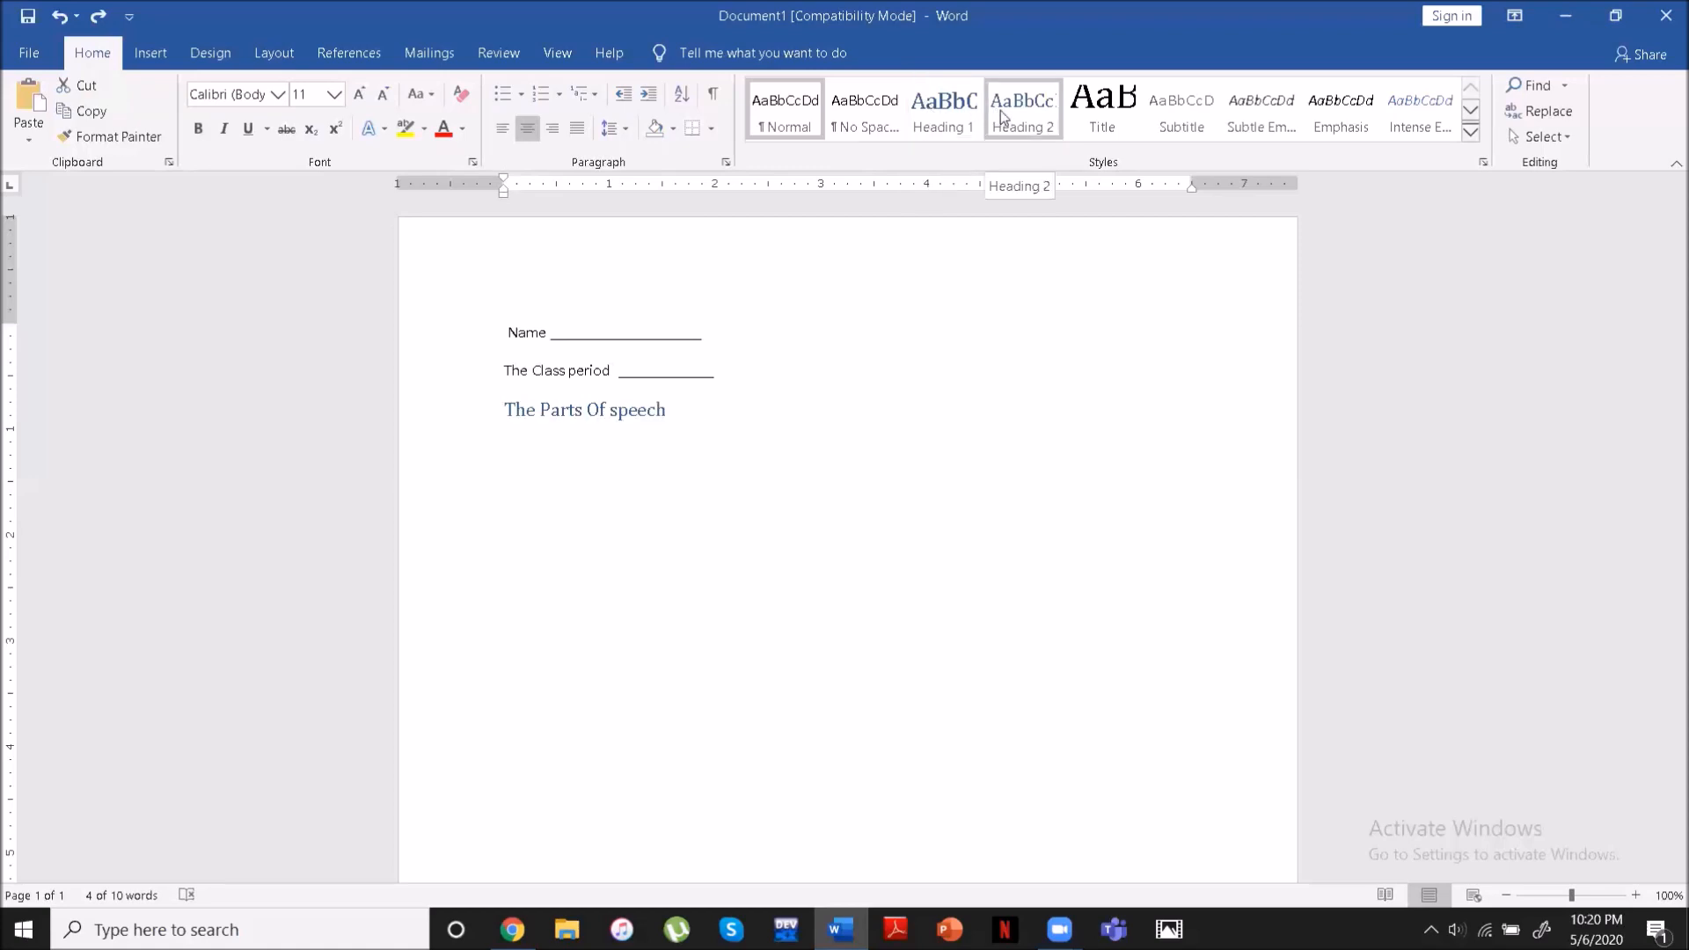
click(1089, 120)
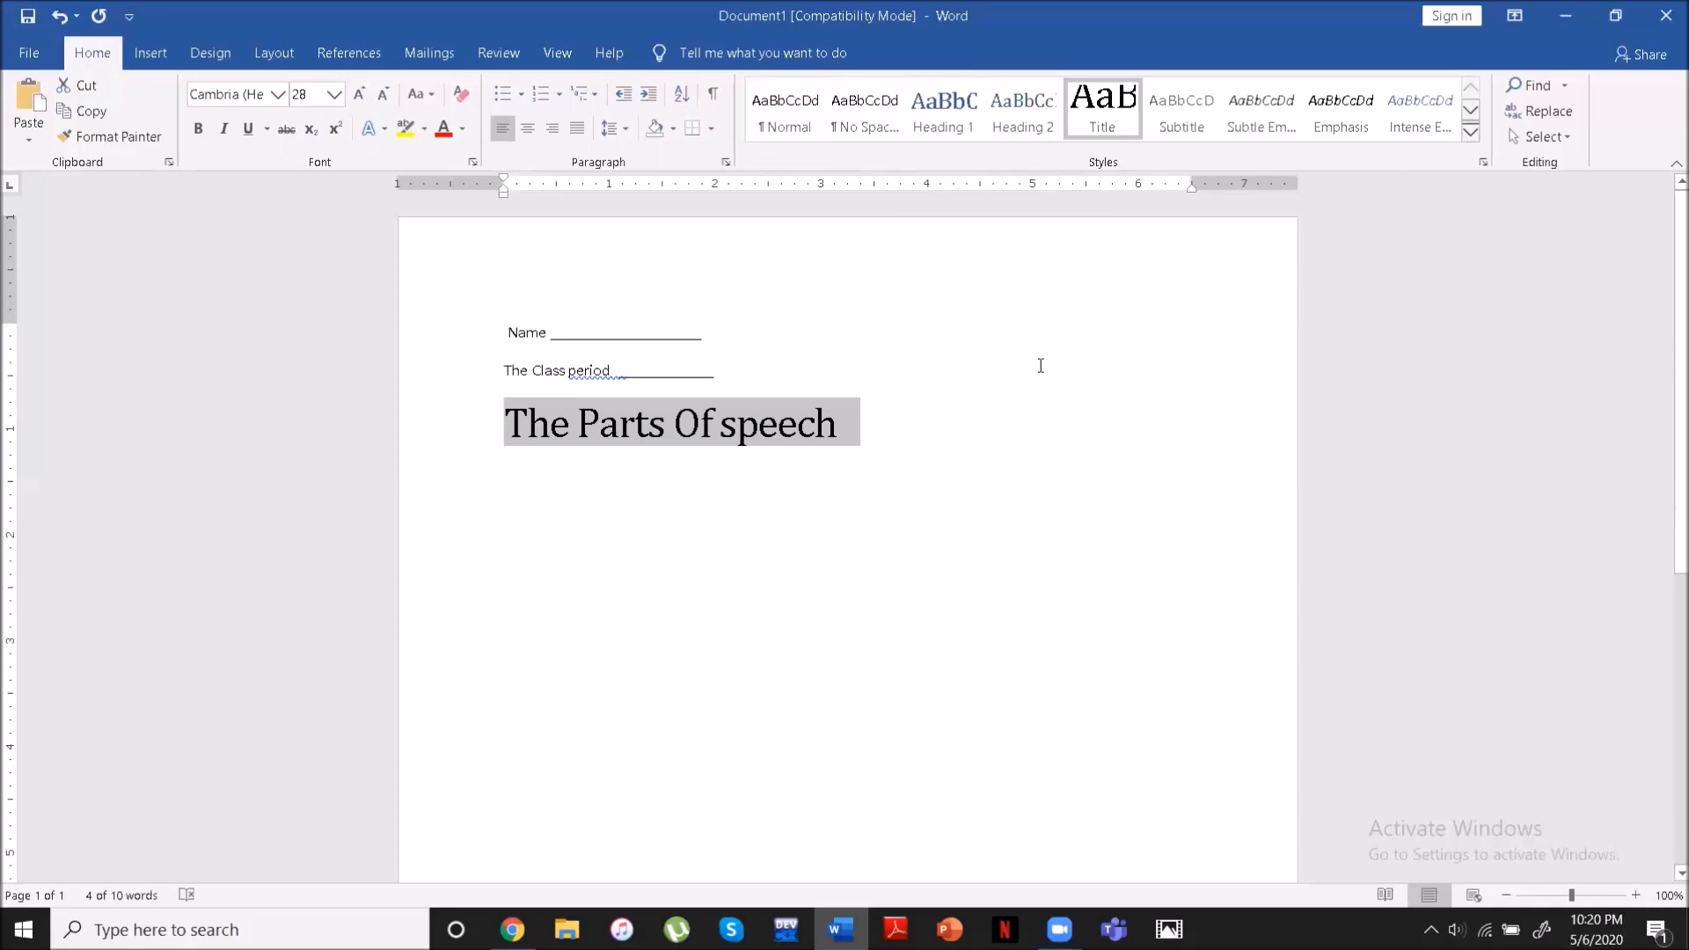
drag(885, 424, 504, 413)
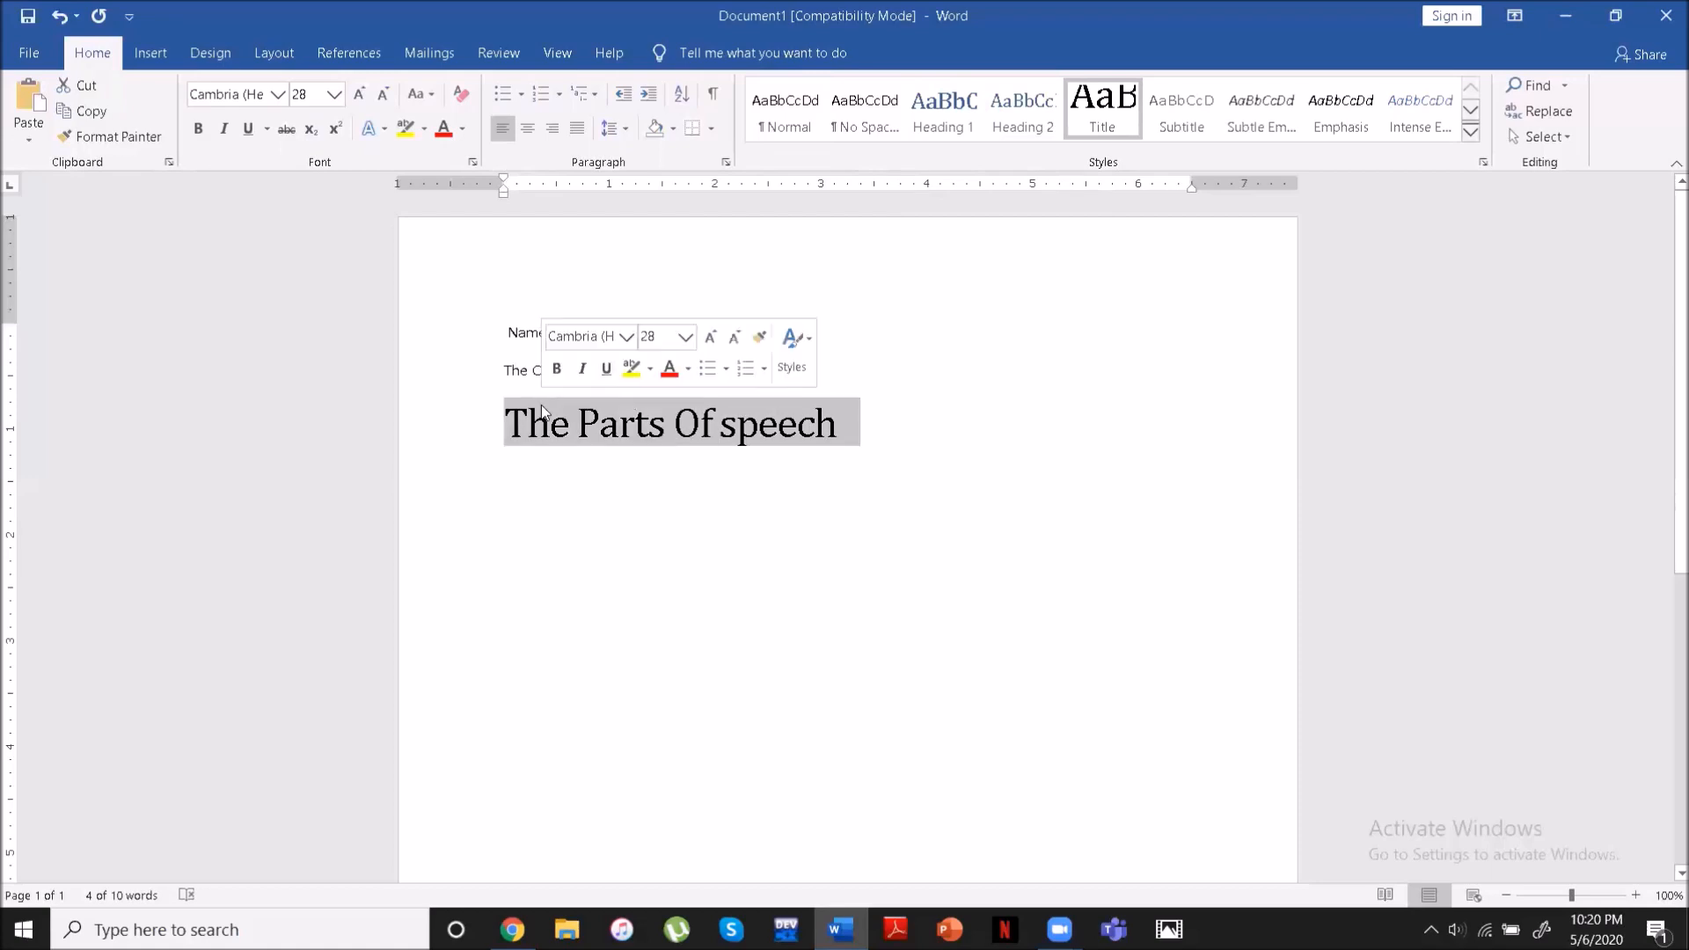
click(526, 130)
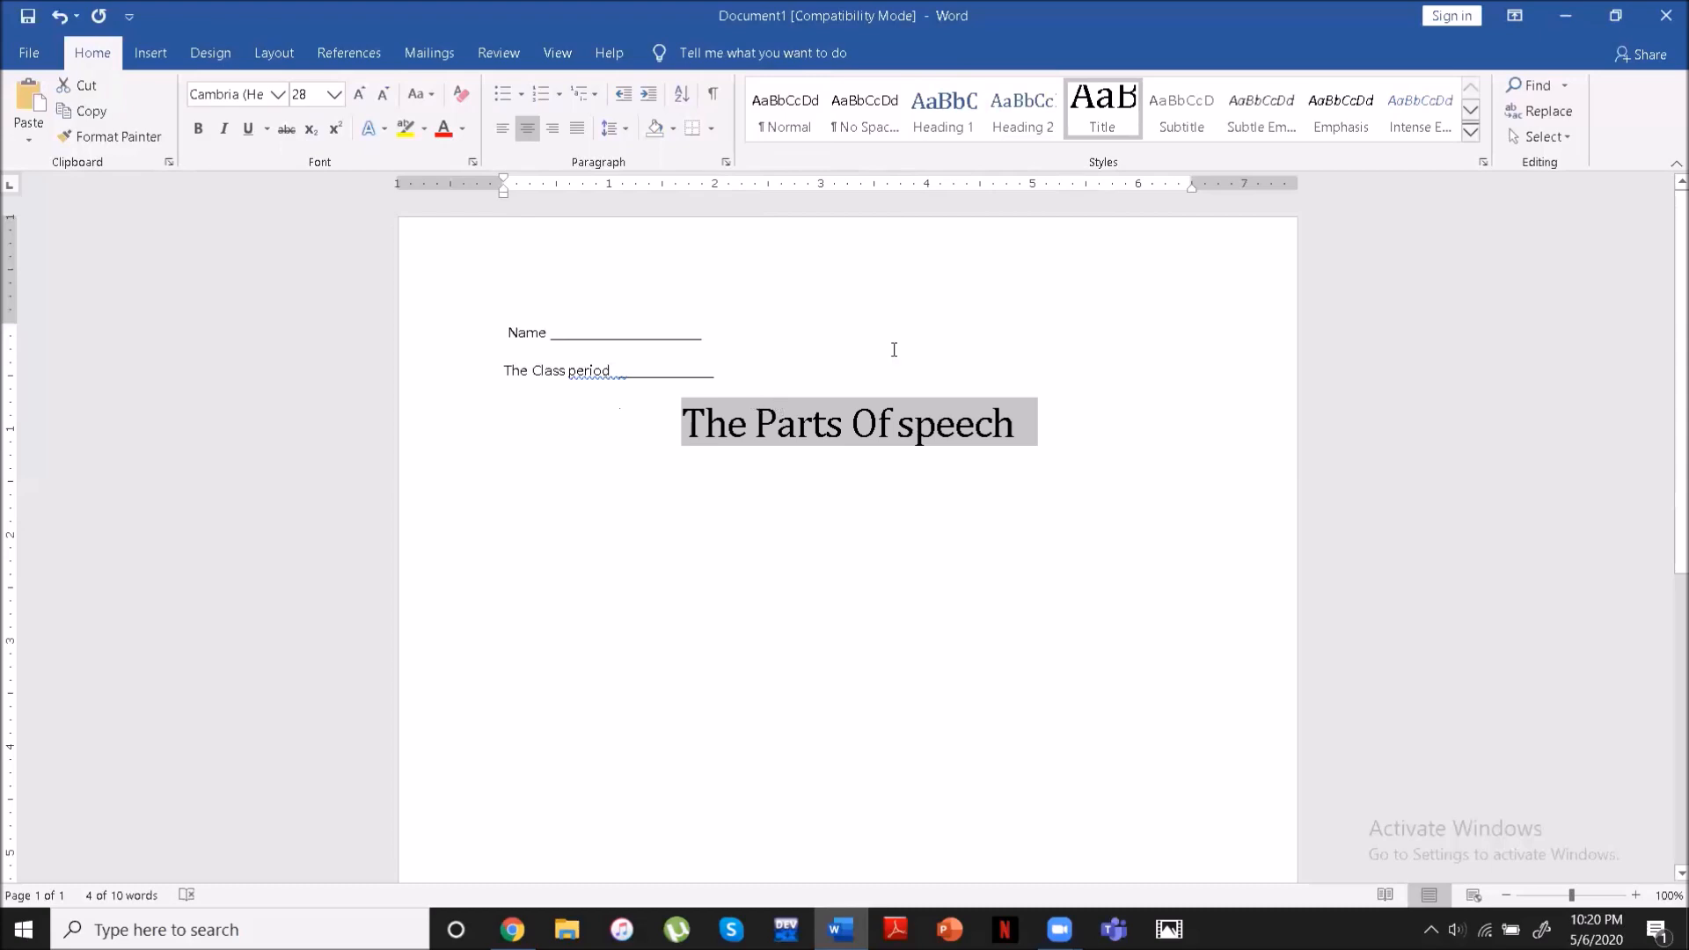
- Add two lines of random filler text below the title, the second reading "gregerjhj"
click(1064, 438)
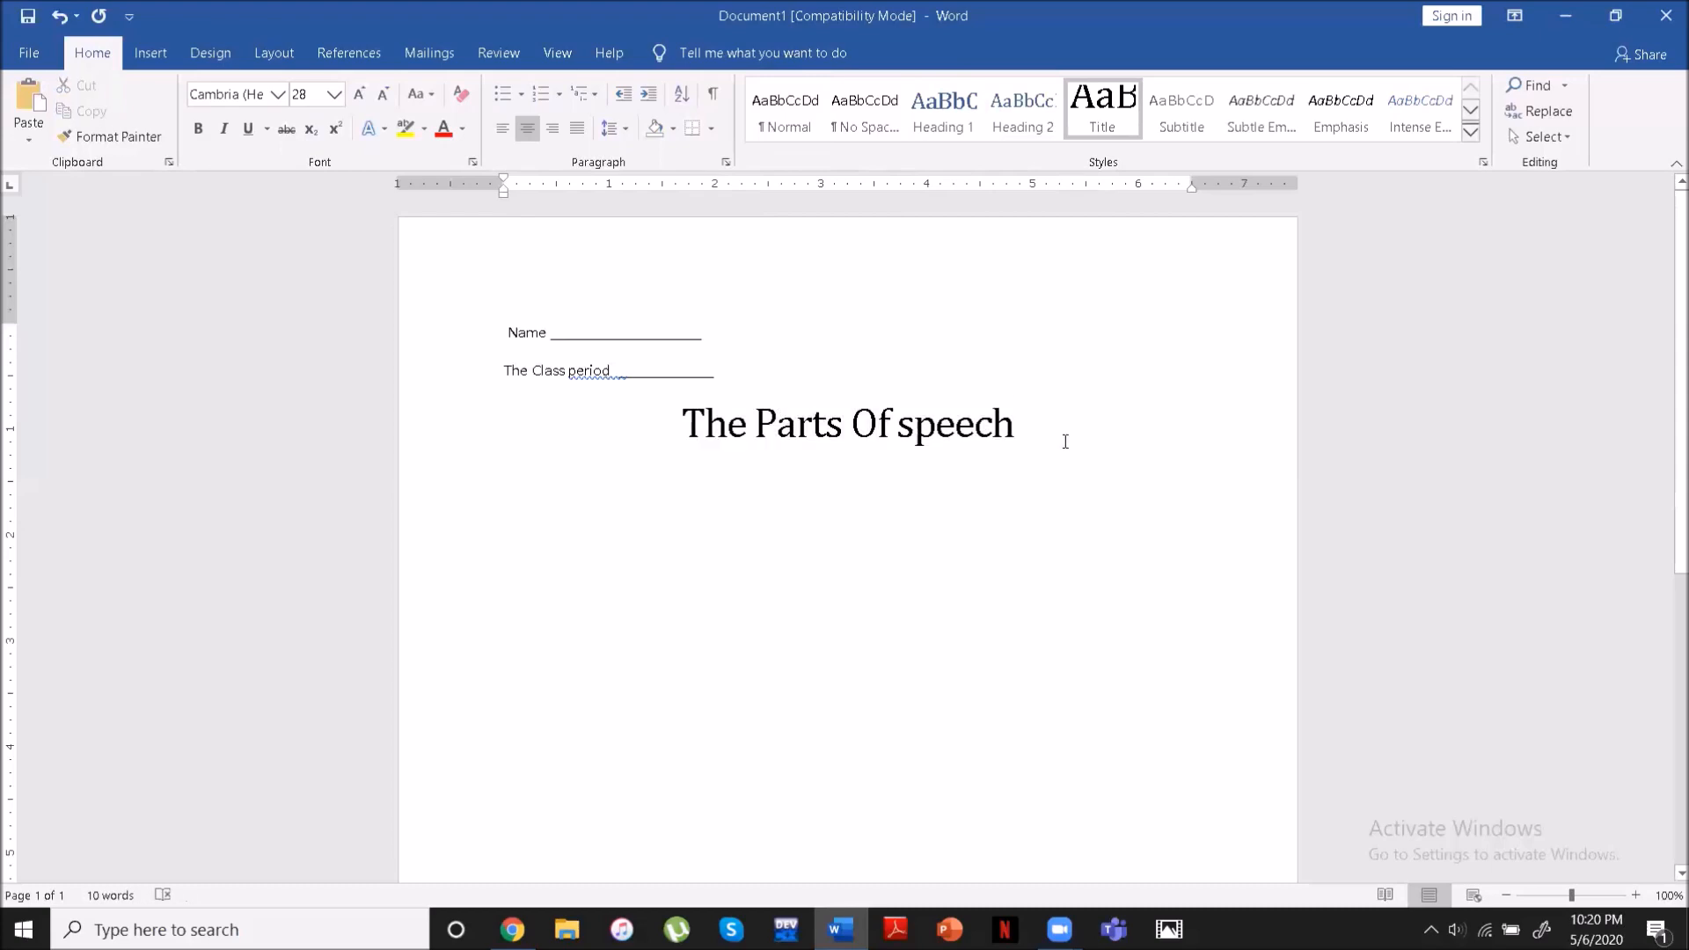
key(Return)
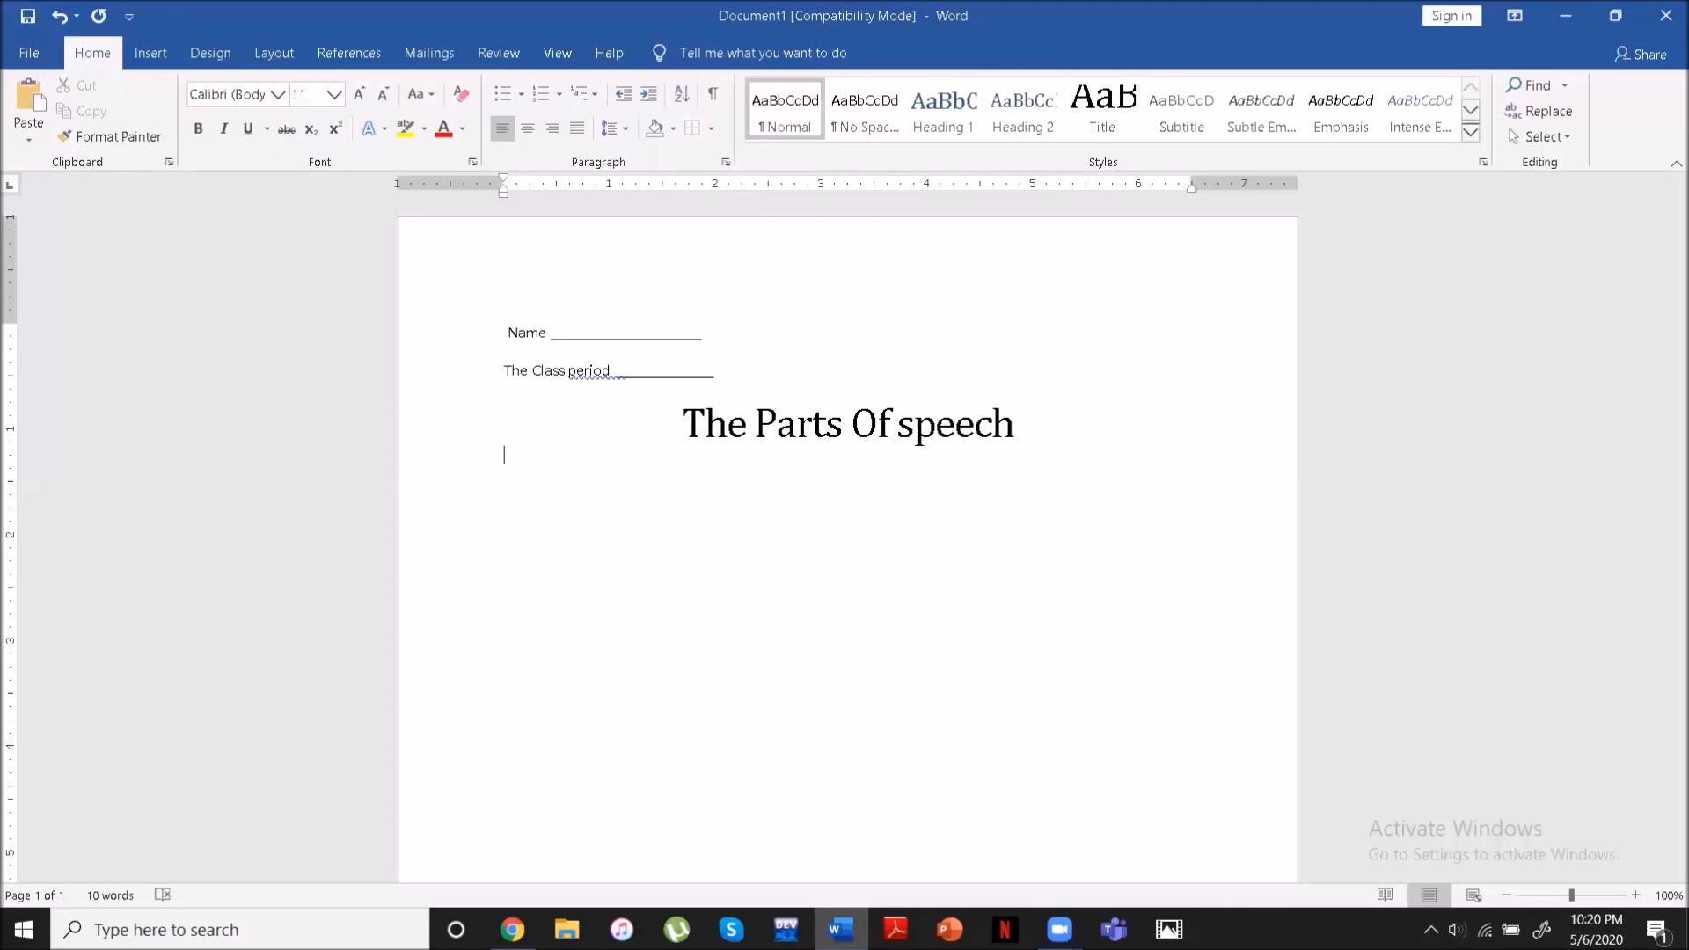
text(ebeithruhg fhurhtierjkgk rrrrrrrrrrrjhtruthrjkjg)
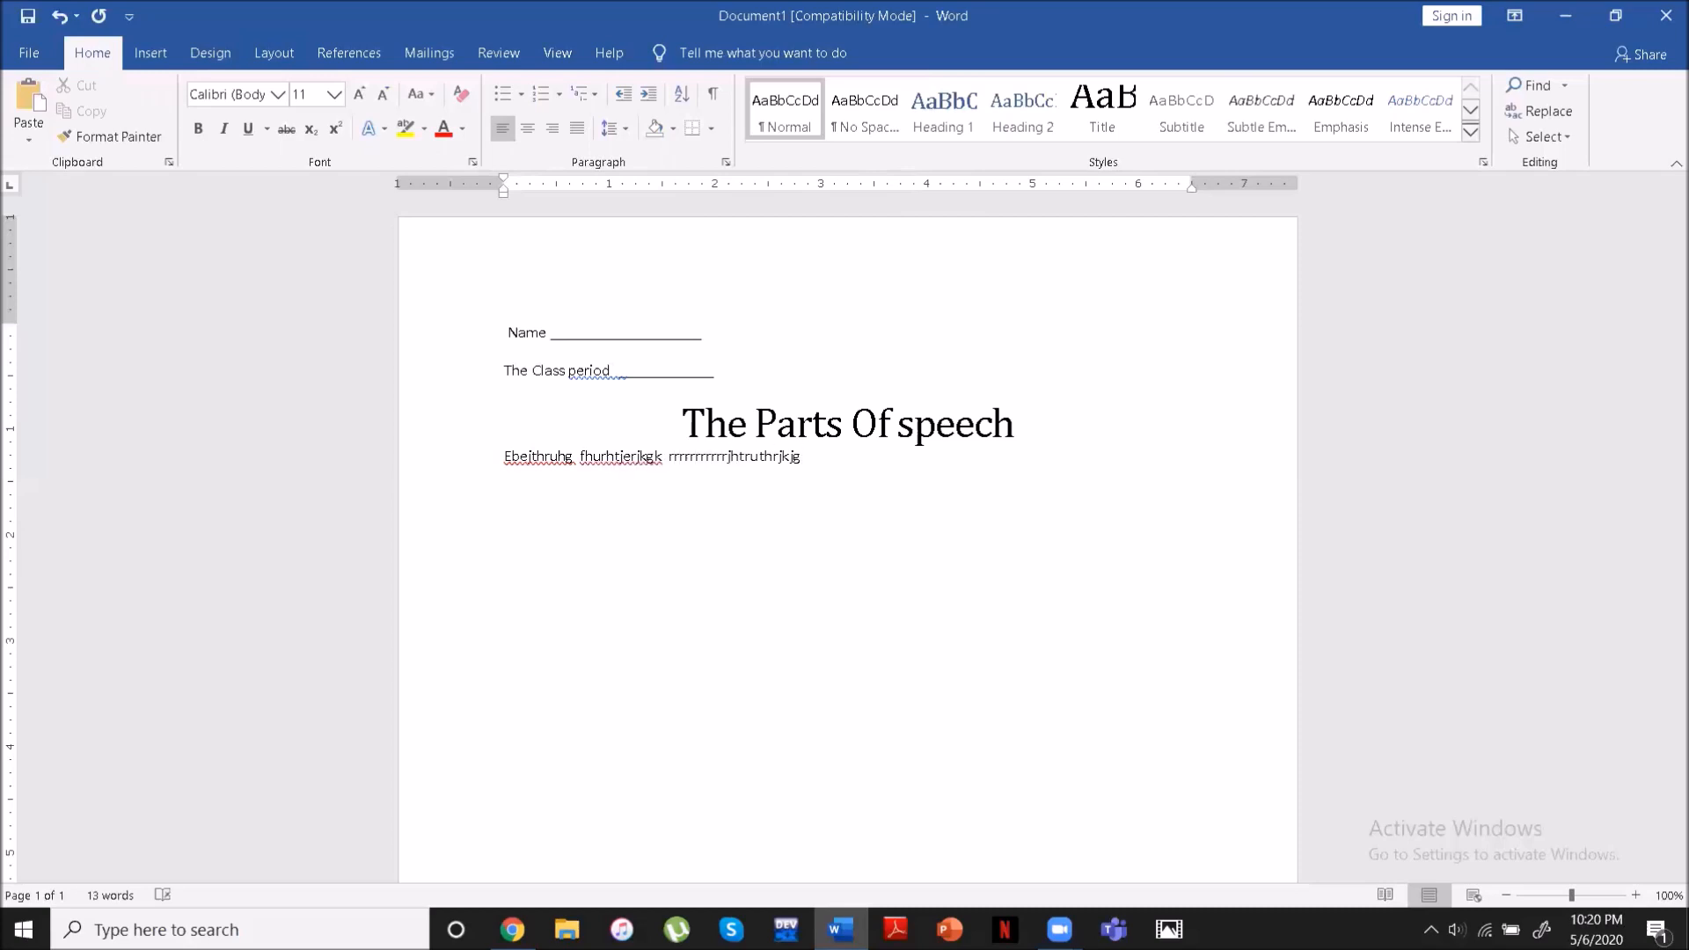
key(Return)
text(gregerjhj)
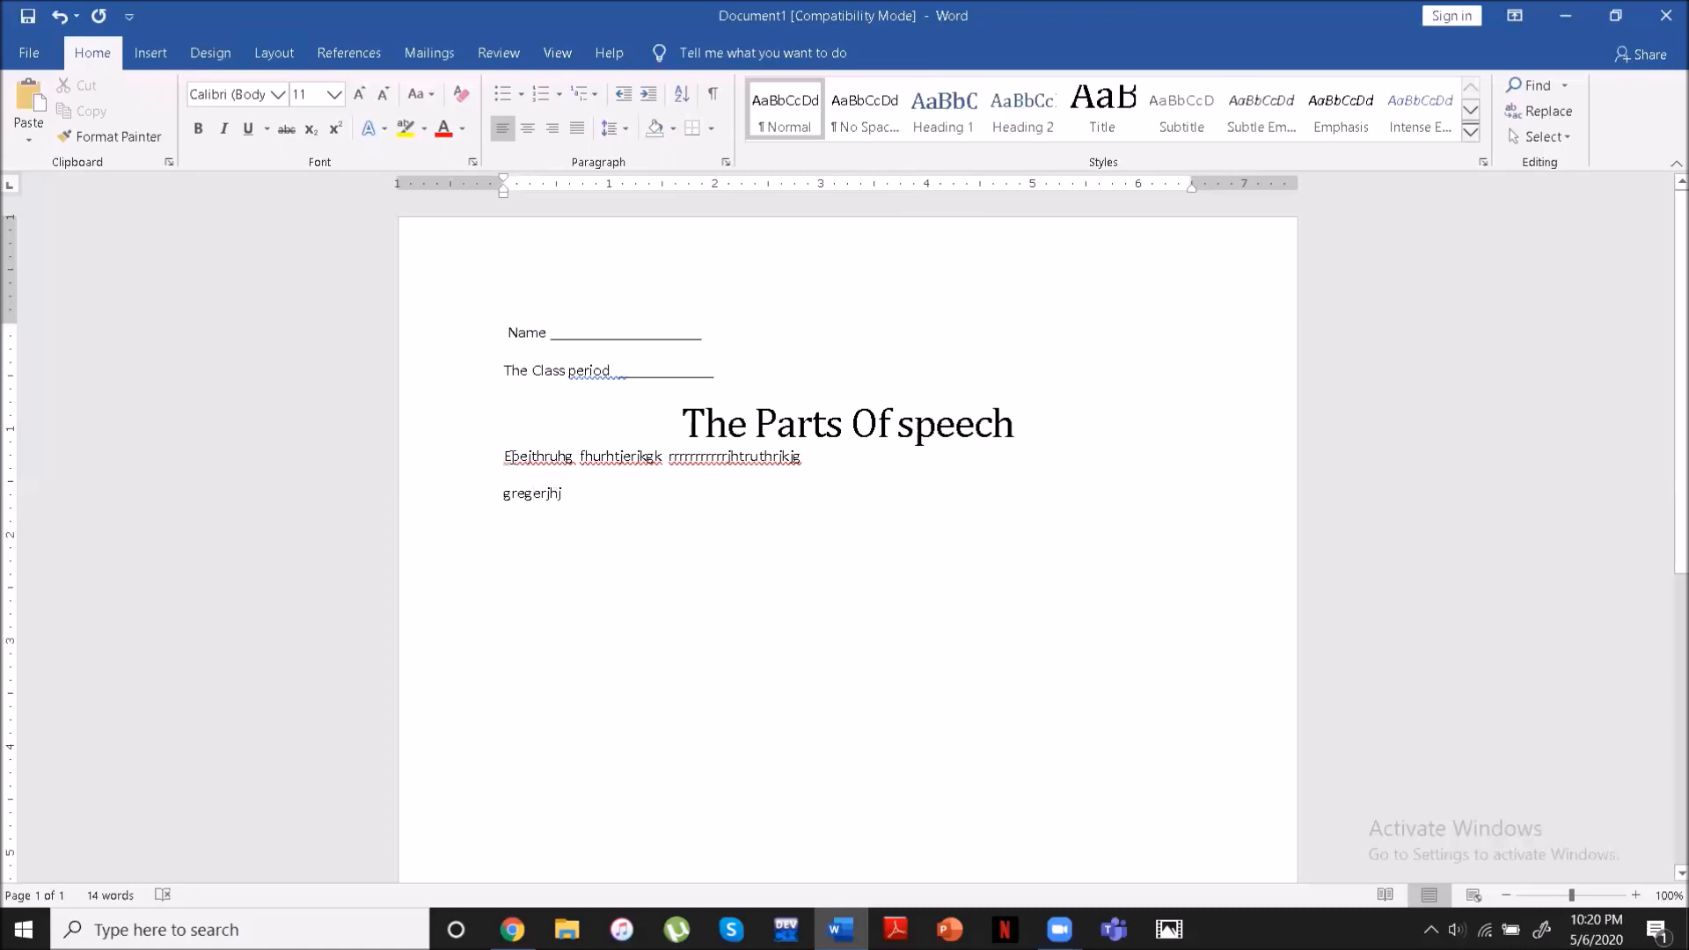
- Insert several blank lines after the filler text, add the line "Rtrehgrehgehgh", and leave more blank lines below it
click(570, 503)
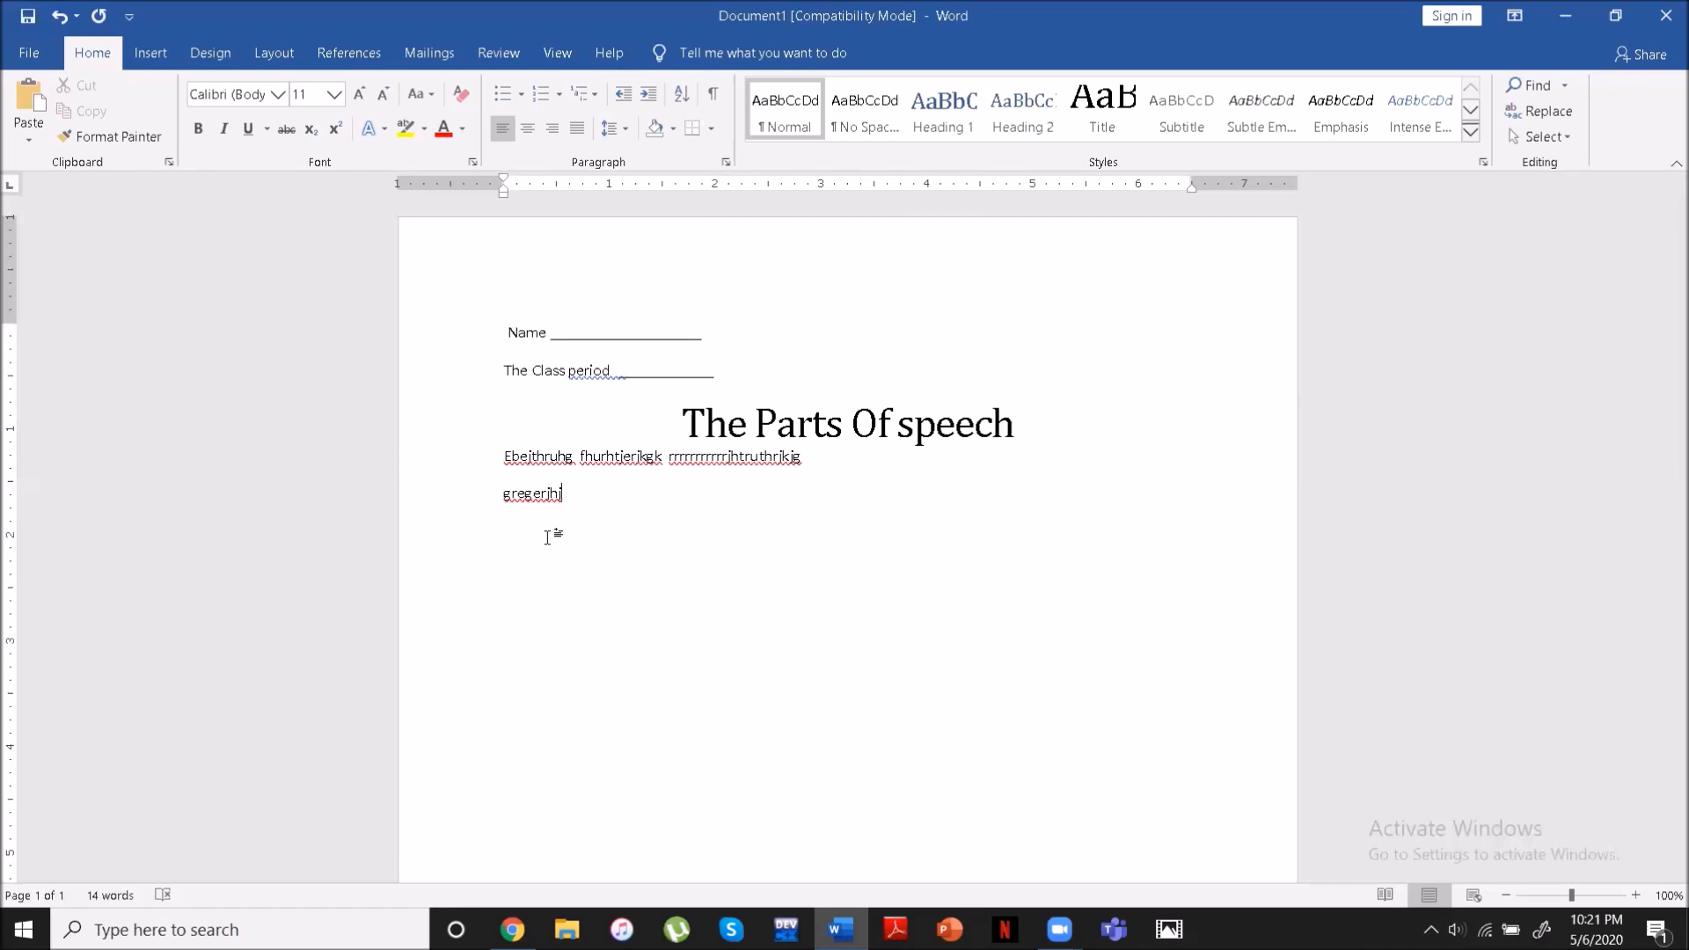
key(Return)
key(Return)
key(Return)
key(Return)
key(Return)
key(Return)
key(Return)
key(Return)
key(Return)
key(Return)
text(rtrehgrehgehgh)
- Fill the rest of the first page with short filler lines ending in "Y", "Ujk" and "K", separated by blank lines
key(Return)
key(Return)
key(Return)
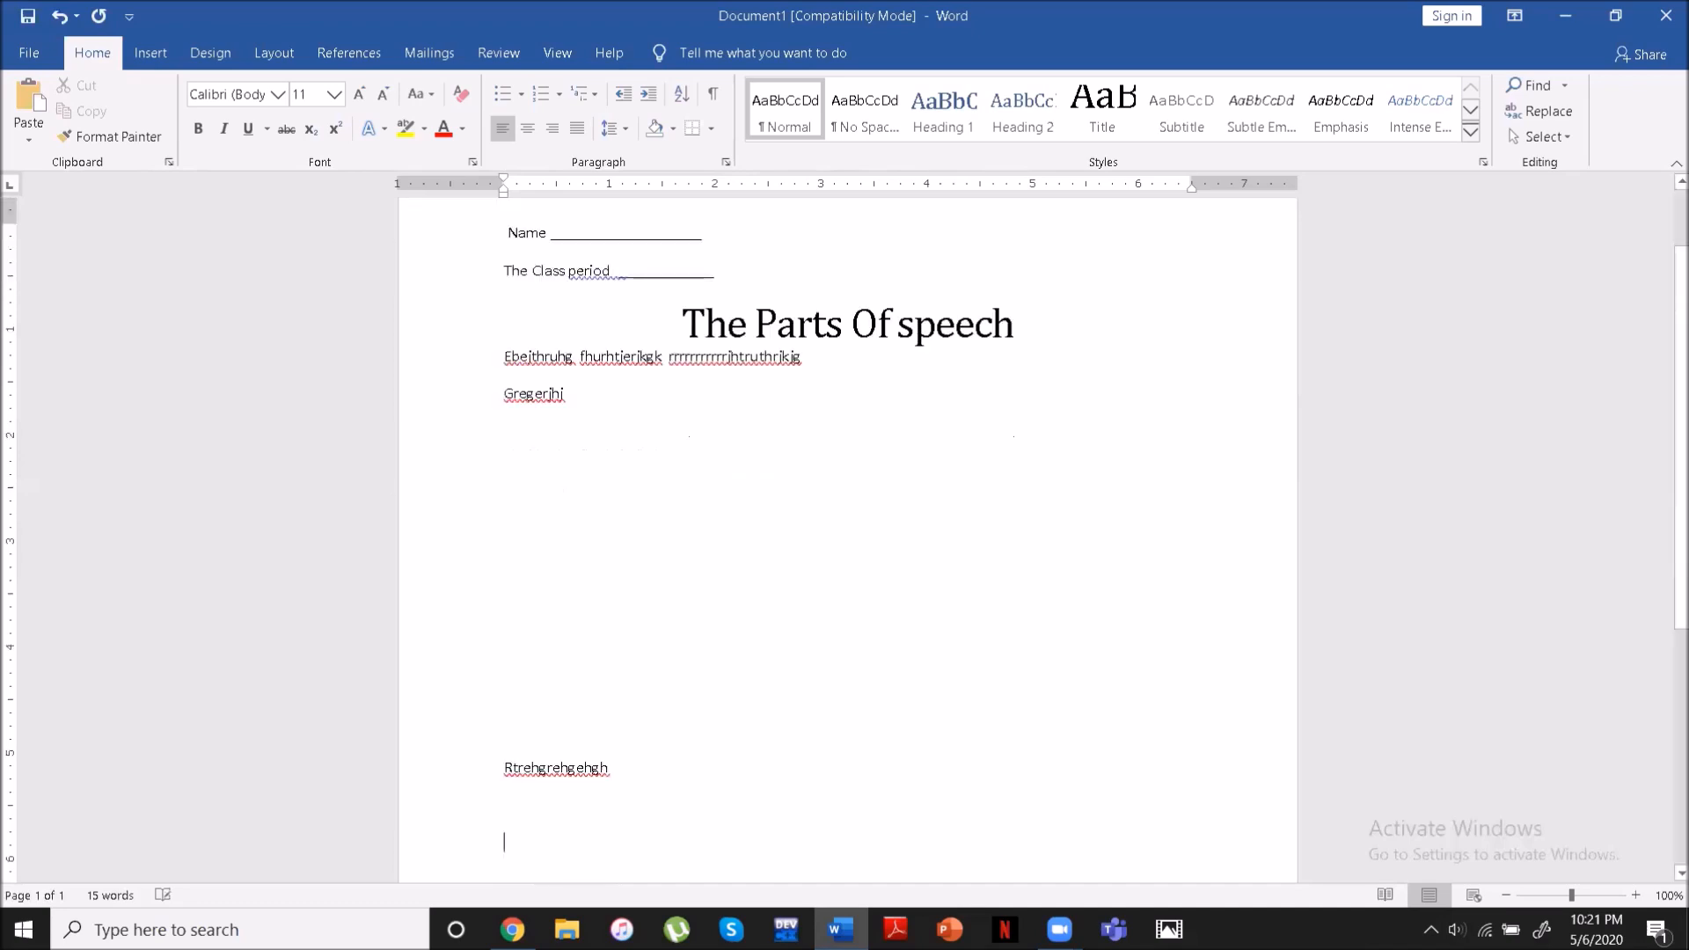
text(Jytjt)
key(Return)
text(Y)
key(Return)
key(Return)
- Continue the filler text onto a second page with "Tfk", blank lines, and another line beginning with "m"
key(Return)
key(Return)
key(Return)
text(Ujk)
key(Return)
text(K)
key(Return)
key(Return)
text(Tfk)
key(Return)
key(Return)
key(Return)
text(mjuy)
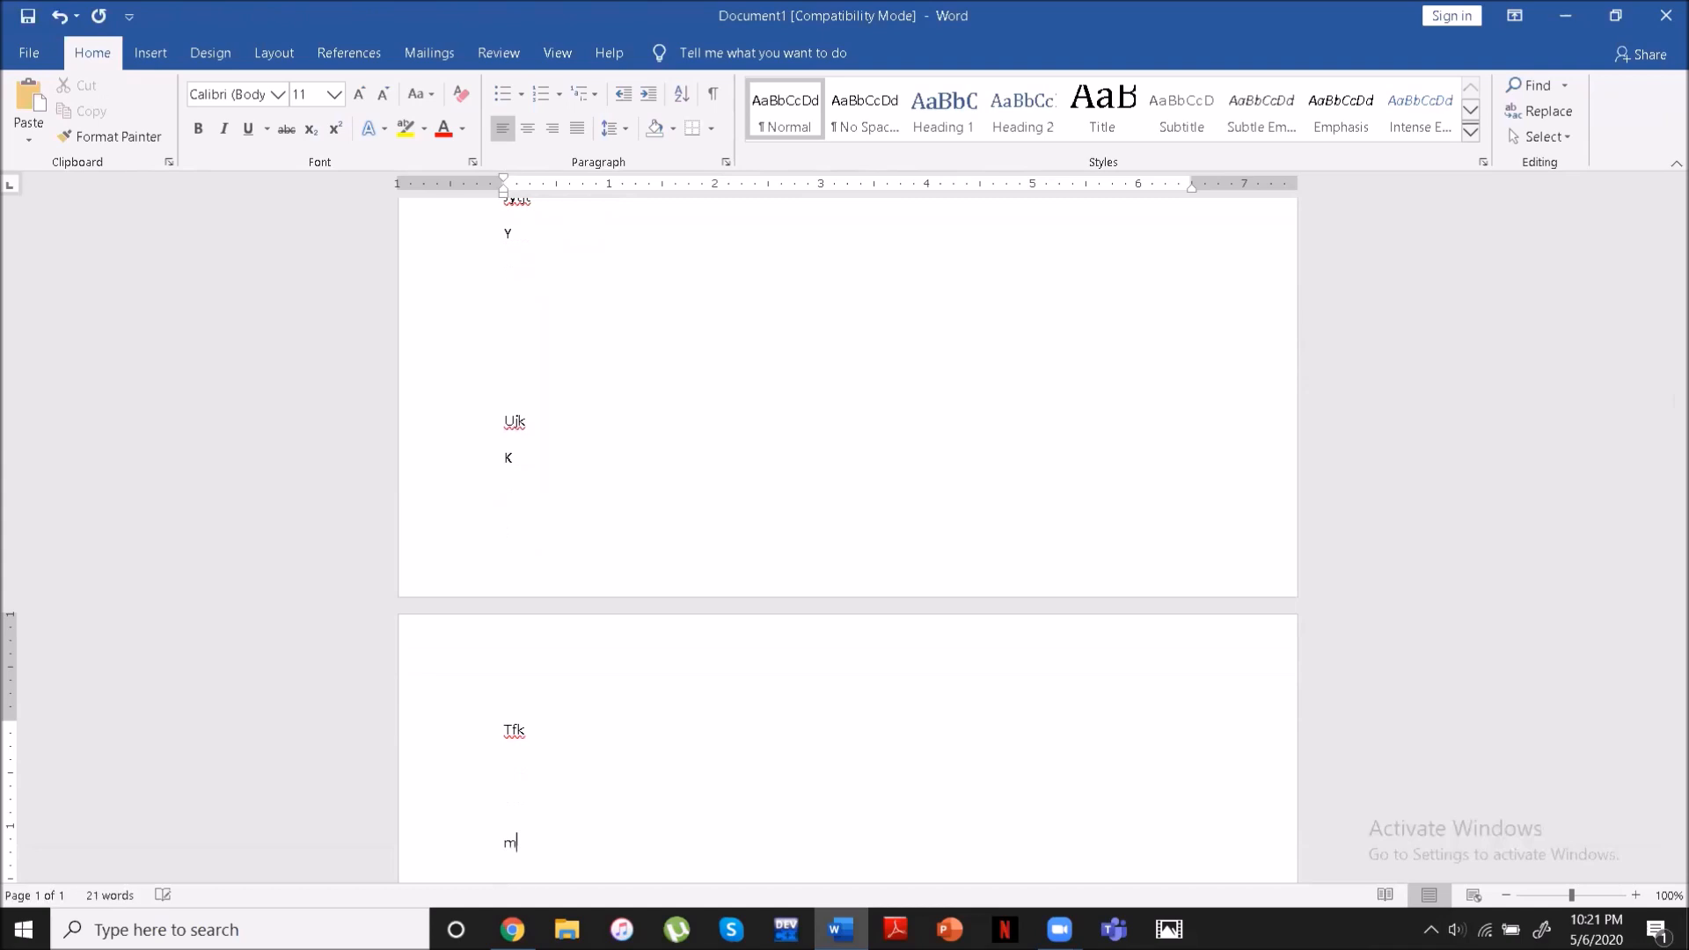